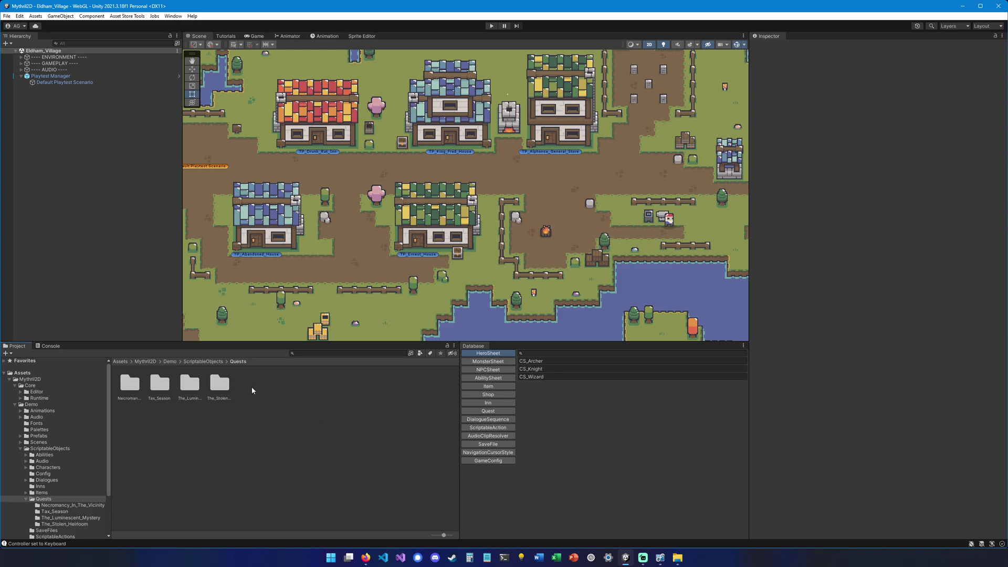
- Create a new folder named Find_Helmet inside the Quests folder
{"action": "scroll", "coordinate": [494, 252], "scroll_direction": "up", "scroll_amount": 6}
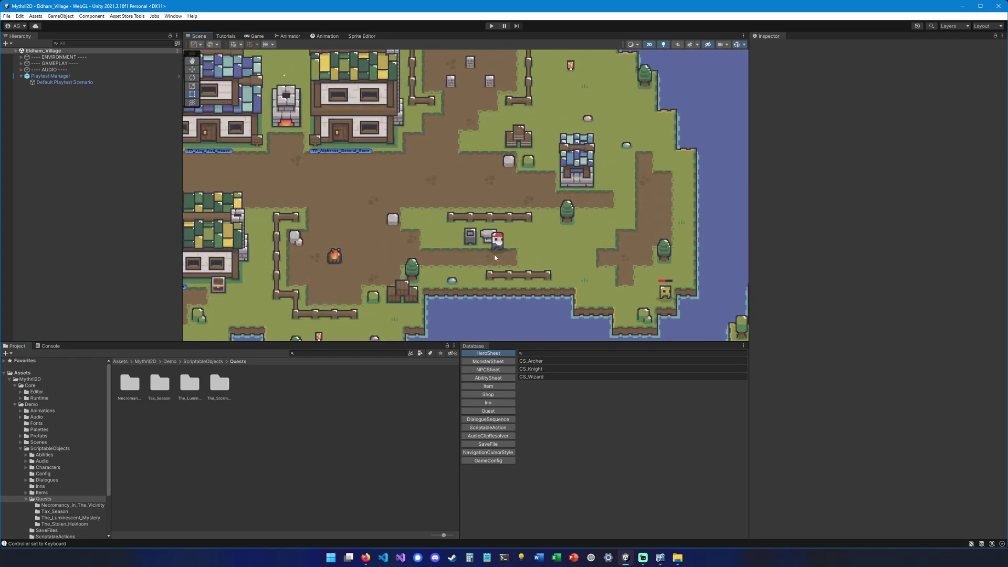
{"action": "scroll", "coordinate": [493, 250], "scroll_direction": "down", "scroll_amount": 3}
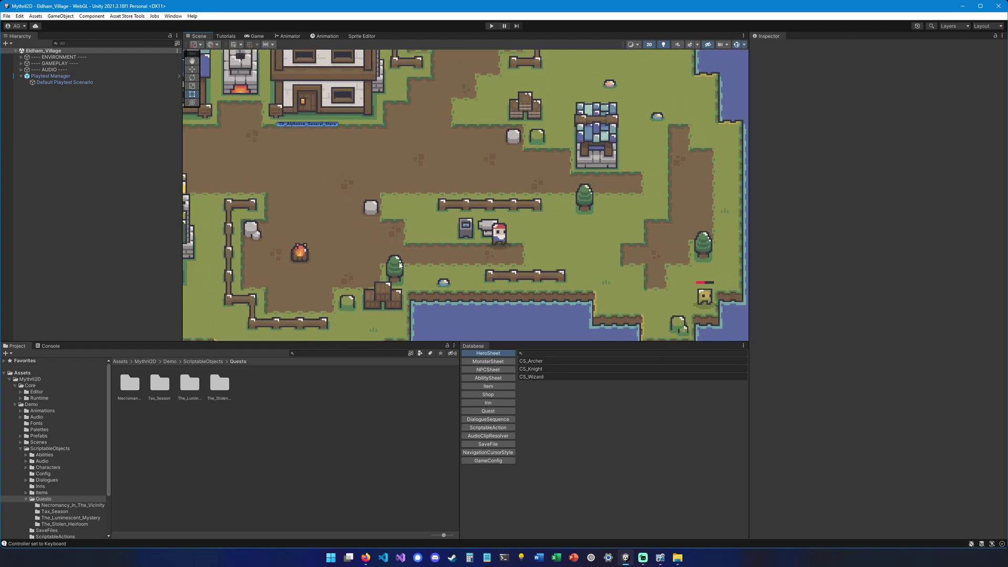
{"action": "middle_click_drag", "start_coordinate": [260, 288], "coordinate": [442, 239]}
{"action": "scroll", "coordinate": [436, 241], "scroll_direction": "down", "scroll_amount": 2}
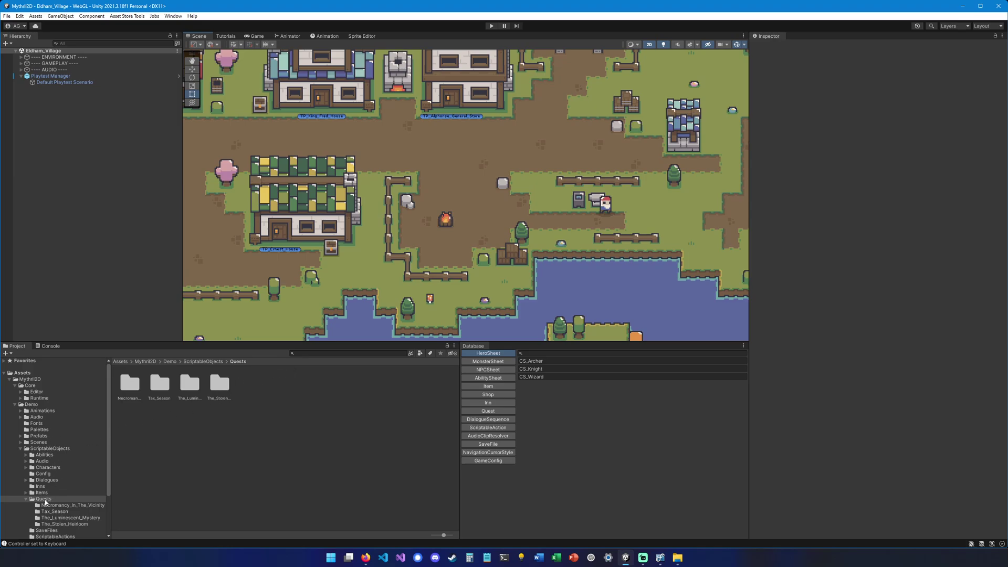
{"action": "right_click", "coordinate": [270, 401]}
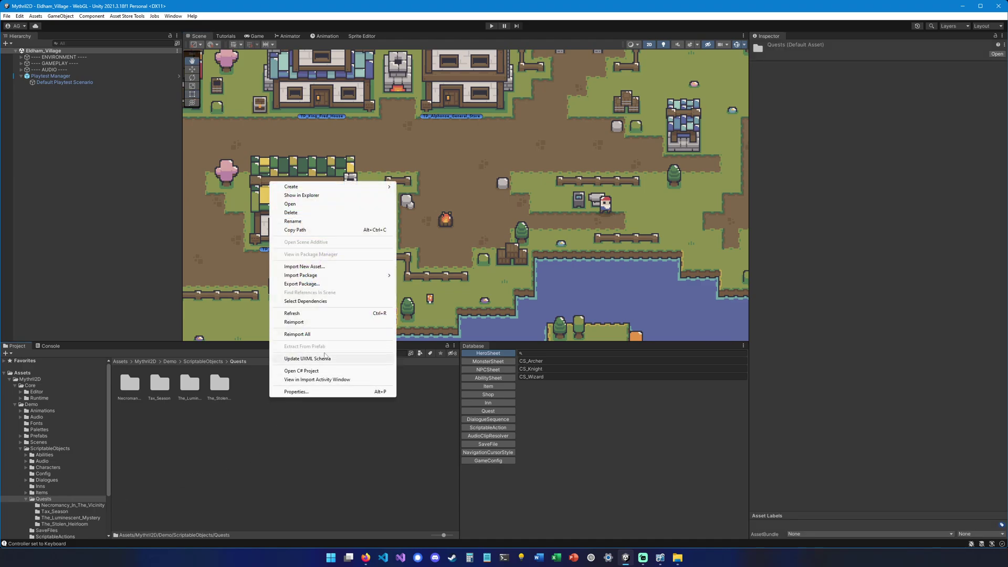
{"action": "mouse_move", "coordinate": [296, 188]}
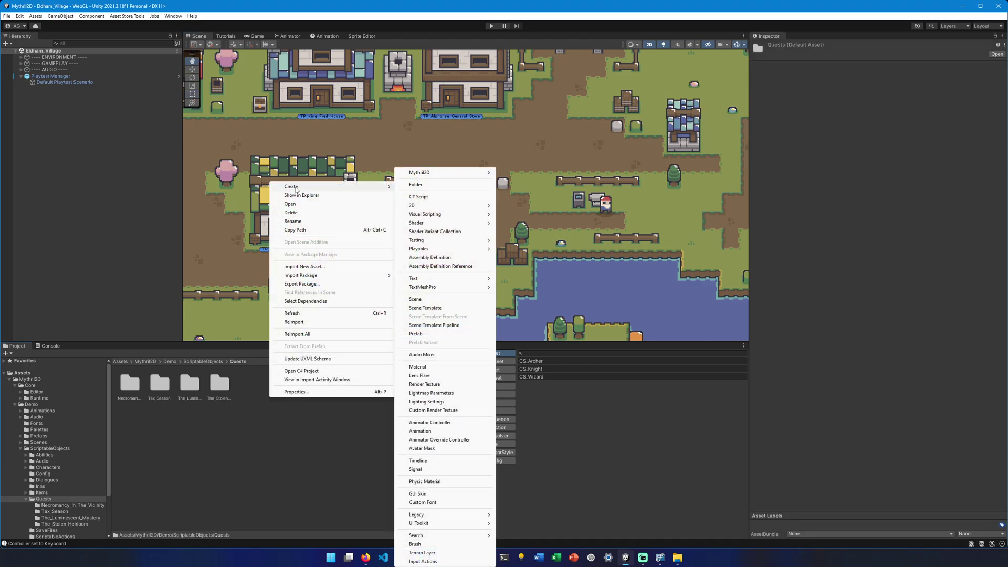
{"action": "left_click", "coordinate": [415, 184]}
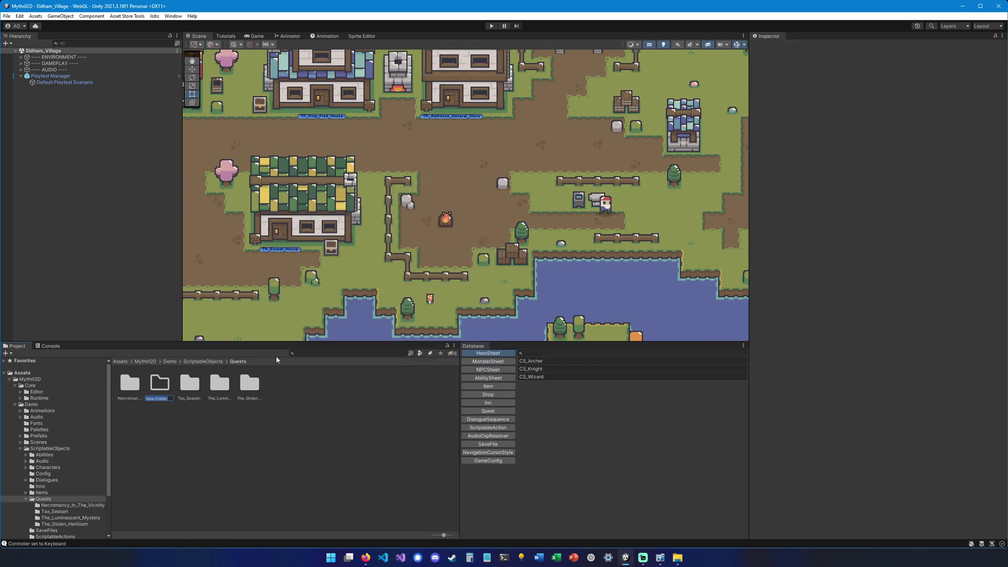
{"action": "type", "text": "Find_Helmet"}
{"action": "key", "text": "Return"}
{"action": "key", "text": "Return"}
- Create a Mythril2D quest asset named QUEST_Find_Helmet in Find_Helmet
{"action": "right_click", "coordinate": [203, 396]}
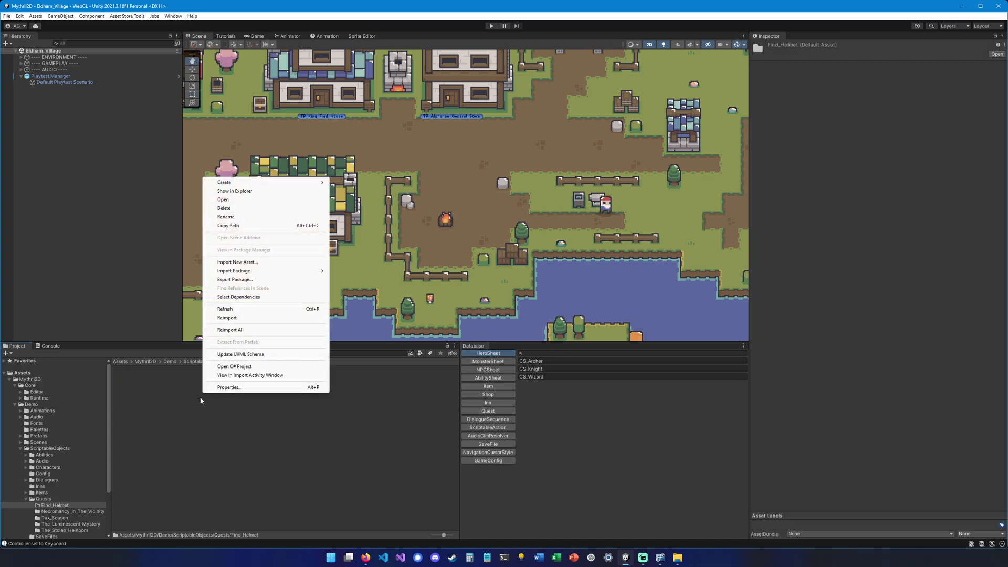
{"action": "mouse_move", "coordinate": [265, 184]}
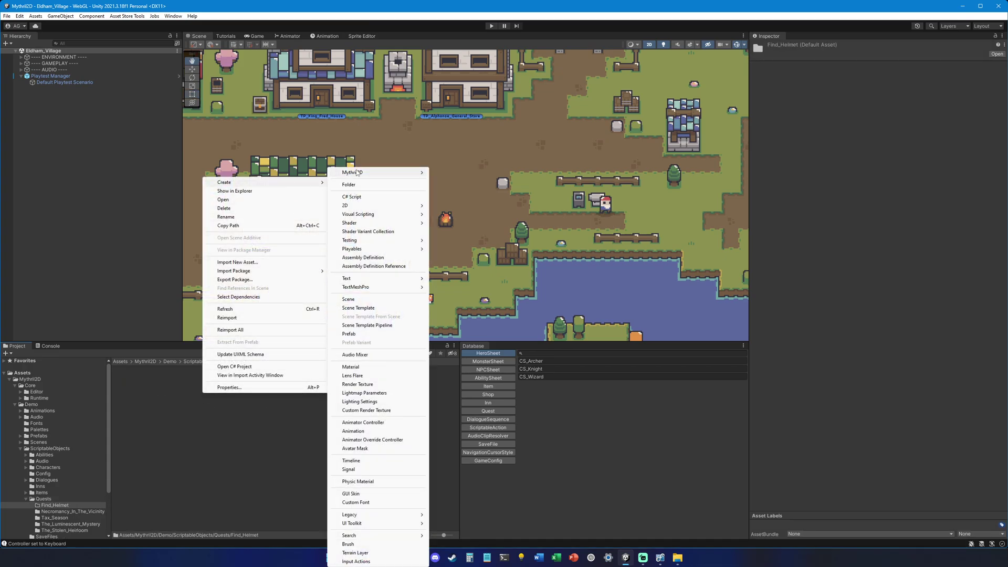
{"action": "mouse_move", "coordinate": [368, 172]}
{"action": "mouse_move", "coordinate": [452, 183]}
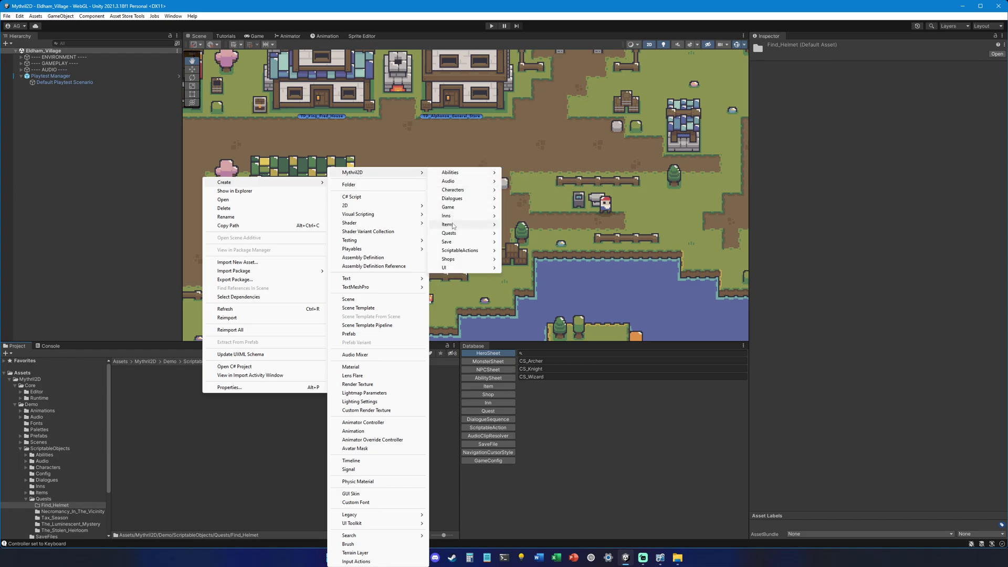
{"action": "mouse_move", "coordinate": [453, 234]}
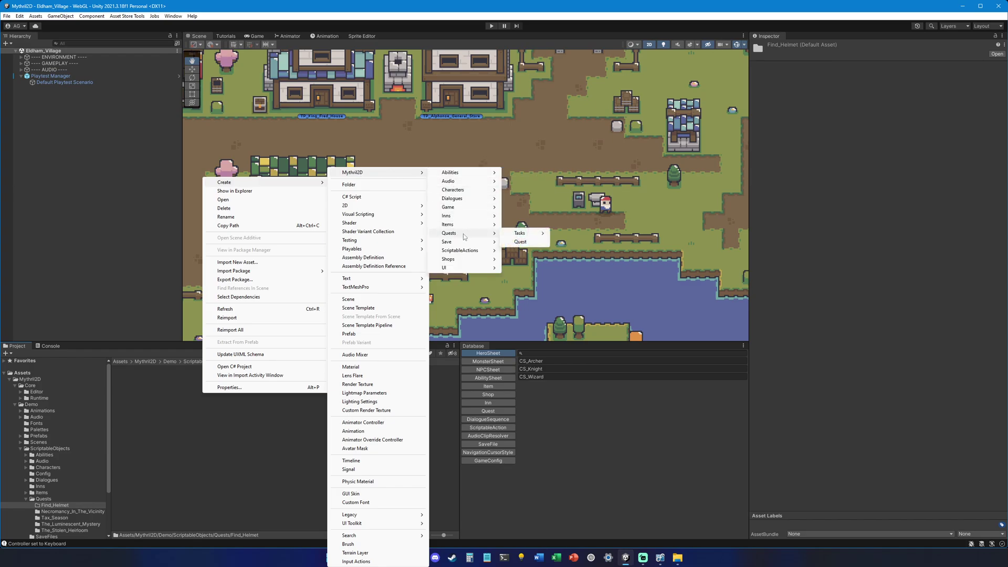
{"action": "left_click", "coordinate": [520, 241]}
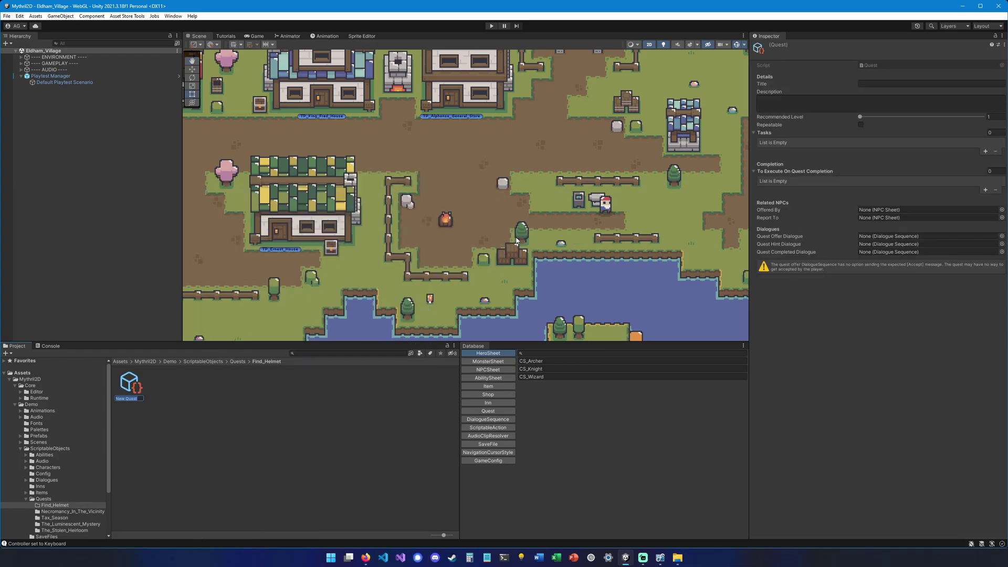
{"action": "type", "text": "QUEST_Find_Helmet"}
{"action": "key", "text": "Return"}
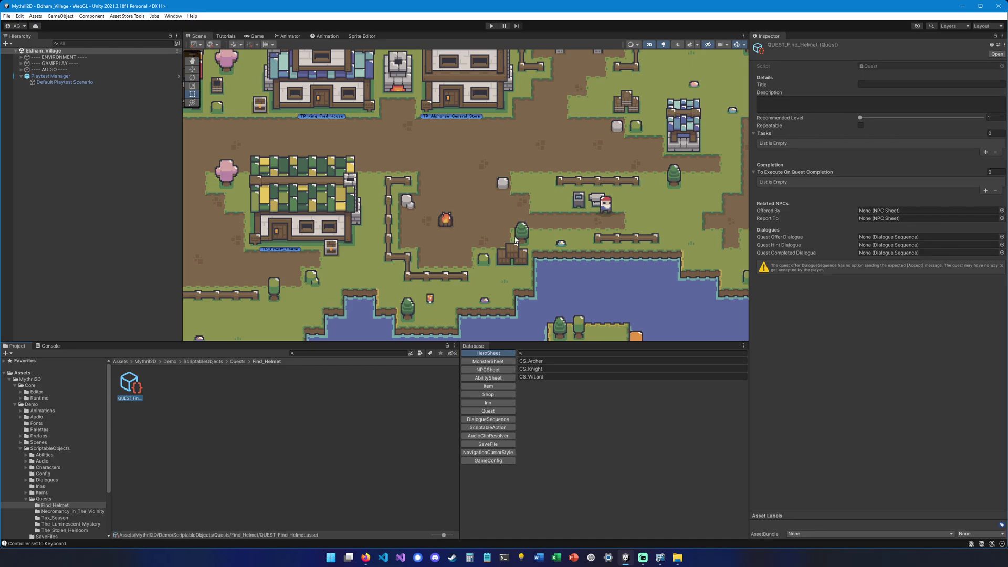
{"action": "left_click", "coordinate": [870, 85]}
- Title the quest 'Find Helmet' with the description 'Find a helmet for Yosba'
{"action": "type", "text": "Find Hel"}
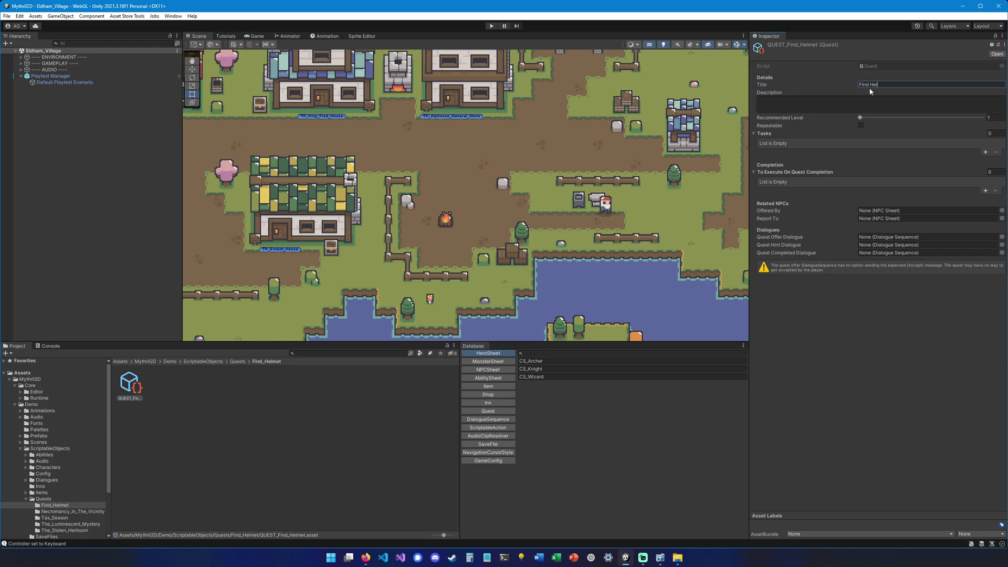
{"action": "type", "text": "met"}
{"action": "left_click", "coordinate": [839, 112]}
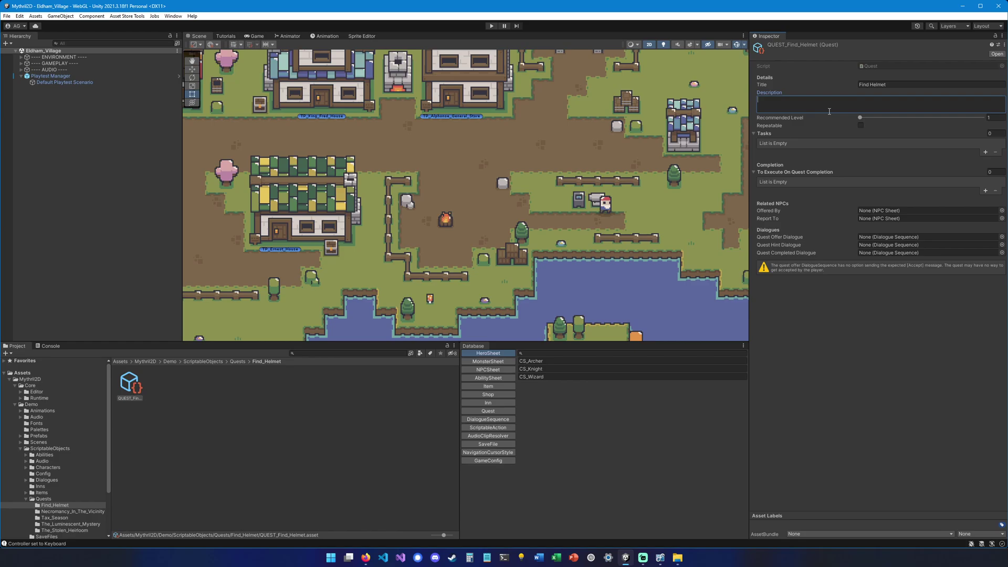
{"action": "type", "text": "Find a helmet for Yosbart"}
- Create an ItemTask named TASK_Acquire_Helmet whose required item is ITEM_Iron_Helmet
{"action": "right_click", "coordinate": [175, 389]}
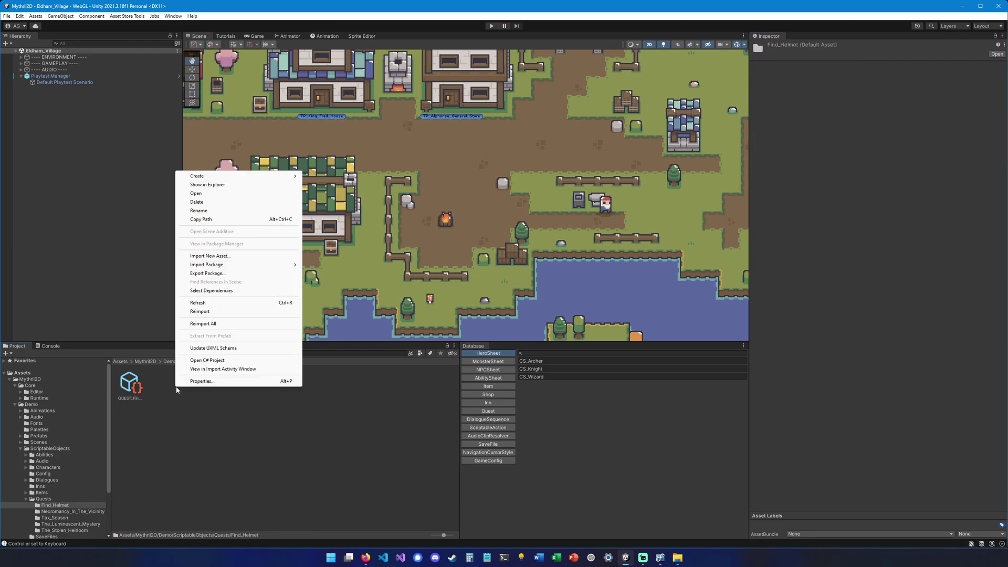
{"action": "mouse_move", "coordinate": [229, 175]}
{"action": "mouse_move", "coordinate": [325, 173]}
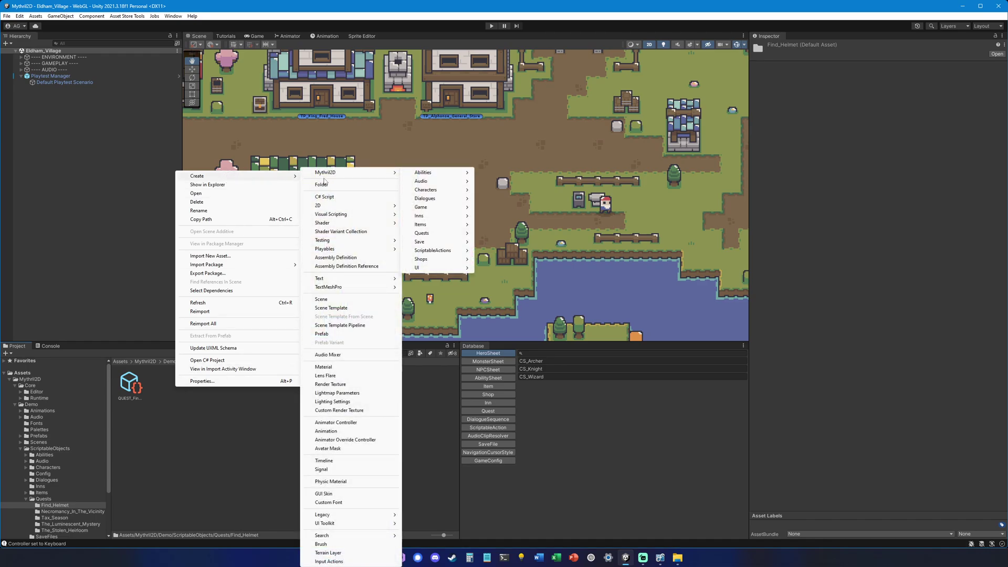
{"action": "mouse_move", "coordinate": [438, 234]}
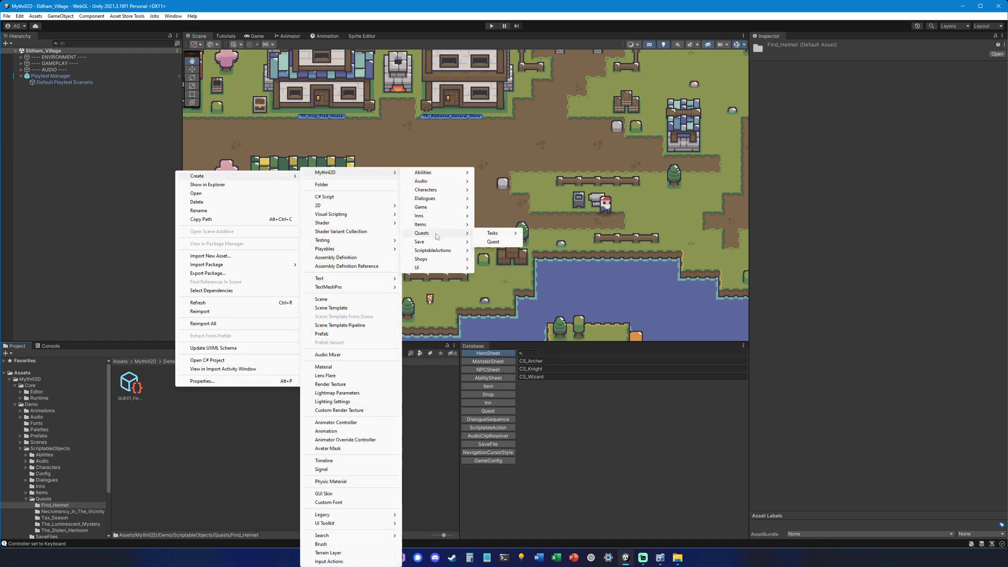
{"action": "mouse_move", "coordinate": [497, 233]}
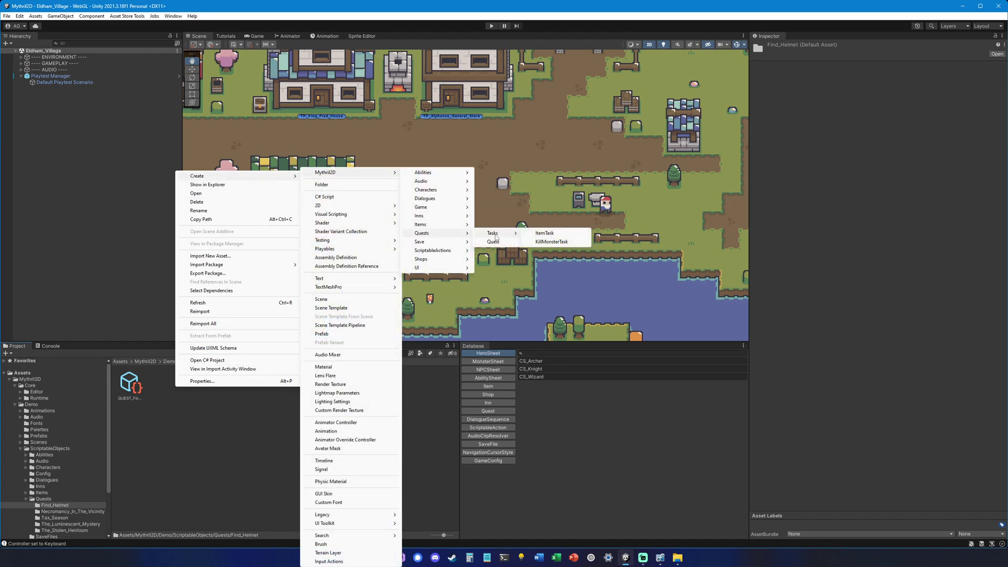
{"action": "left_click", "coordinate": [545, 233]}
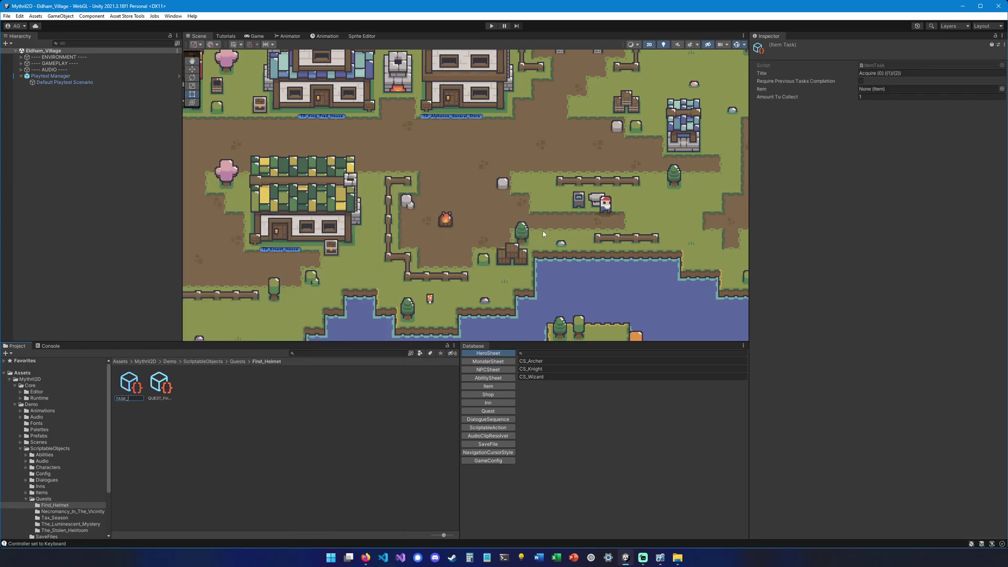
{"action": "type", "text": "TASK_Acquire_Helmet"}
{"action": "key", "text": "Return"}
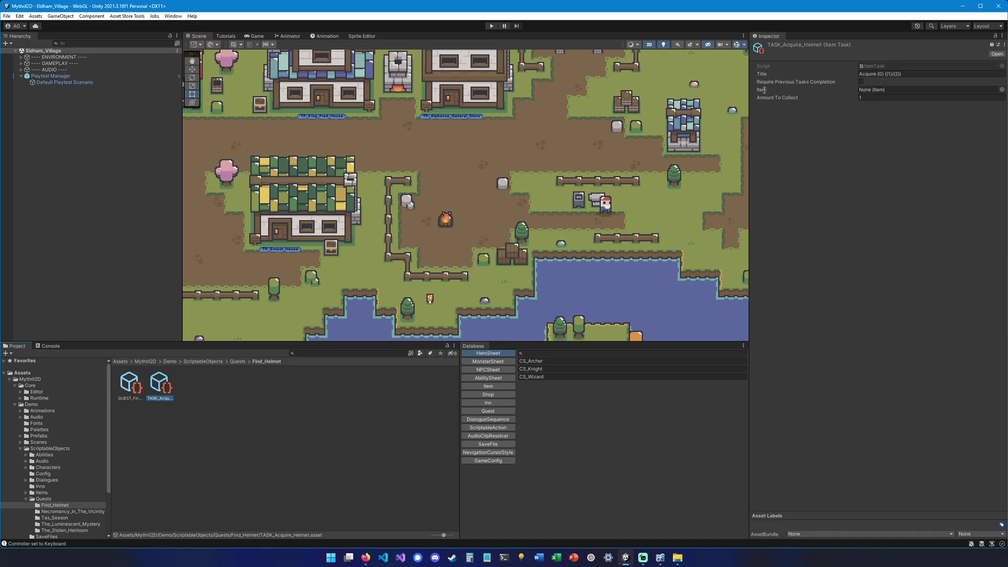
{"action": "left_click", "coordinate": [1002, 89]}
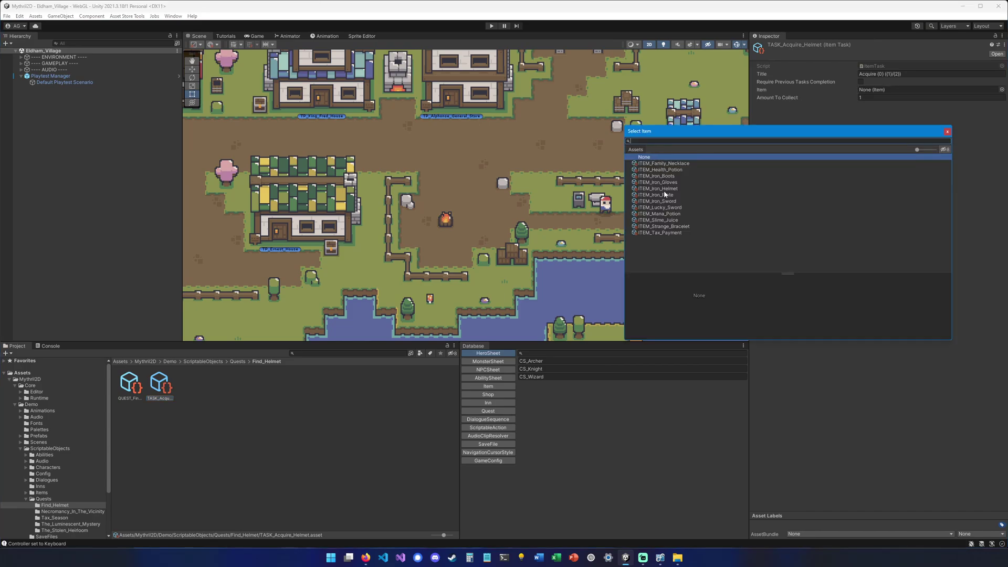
{"action": "double_click", "coordinate": [659, 188]}
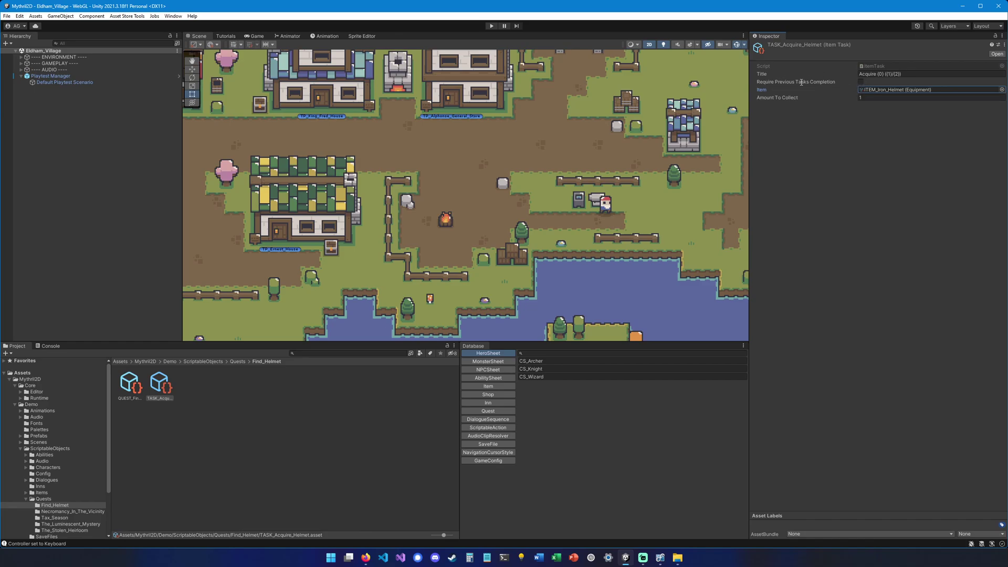
- Trim TASK_Acquire_Helmet's title to 'Acquire {0}', removing the ({1}/{2}) counter
{"action": "double_click", "coordinate": [869, 75]}
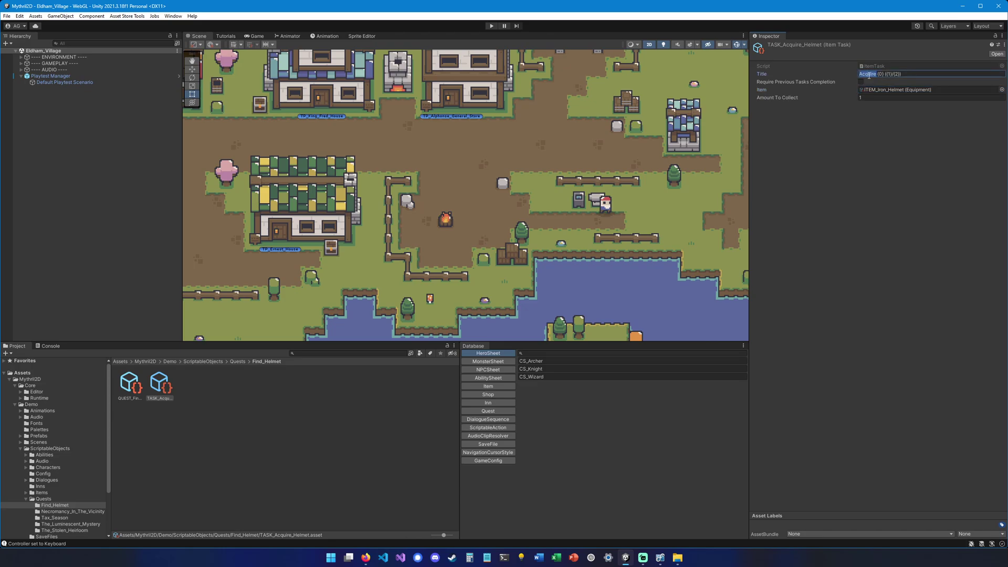
{"action": "left_click", "coordinate": [876, 74]}
{"action": "left_click_drag", "start_coordinate": [914, 76], "coordinate": [852, 77]}
{"action": "left_click", "coordinate": [872, 76]}
{"action": "double_click", "coordinate": [882, 74]}
{"action": "double_click", "coordinate": [889, 75]}
{"action": "double_click", "coordinate": [897, 74]}
{"action": "left_click", "coordinate": [872, 98]}
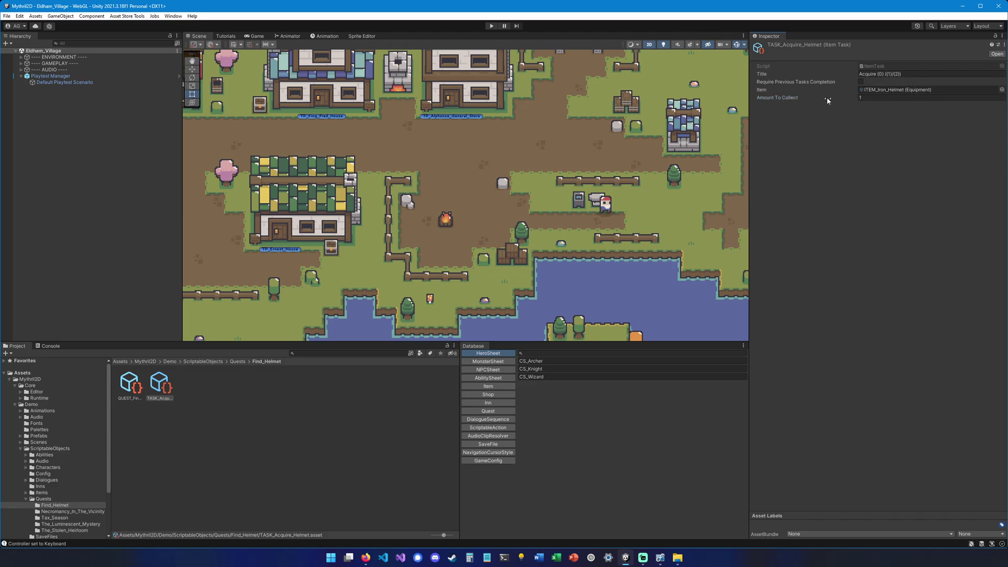
{"action": "left_click", "coordinate": [911, 75]}
{"action": "key", "text": "BackSpace"}
{"action": "key", "text": "BackSpace"}
{"action": "key", "text": "BackSpace"}
{"action": "key", "text": "BackSpace"}
{"action": "key", "text": "BackSpace"}
{"action": "key", "text": "BackSpace"}
{"action": "key", "text": "BackSpace"}
{"action": "key", "text": "BackSpace"}
{"action": "key", "text": "BackSpace"}
{"action": "left_click", "coordinate": [848, 161]}
- Add TASK_Acquire_Helmet as the first task of QUEST_Find_Helmet
{"action": "left_click", "coordinate": [133, 385]}
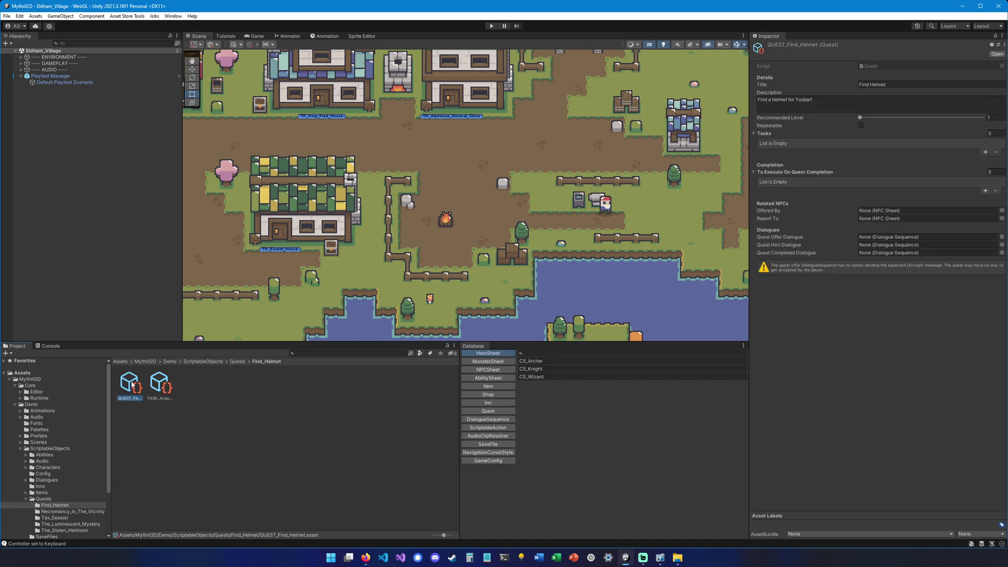
{"action": "left_click", "coordinate": [985, 153]}
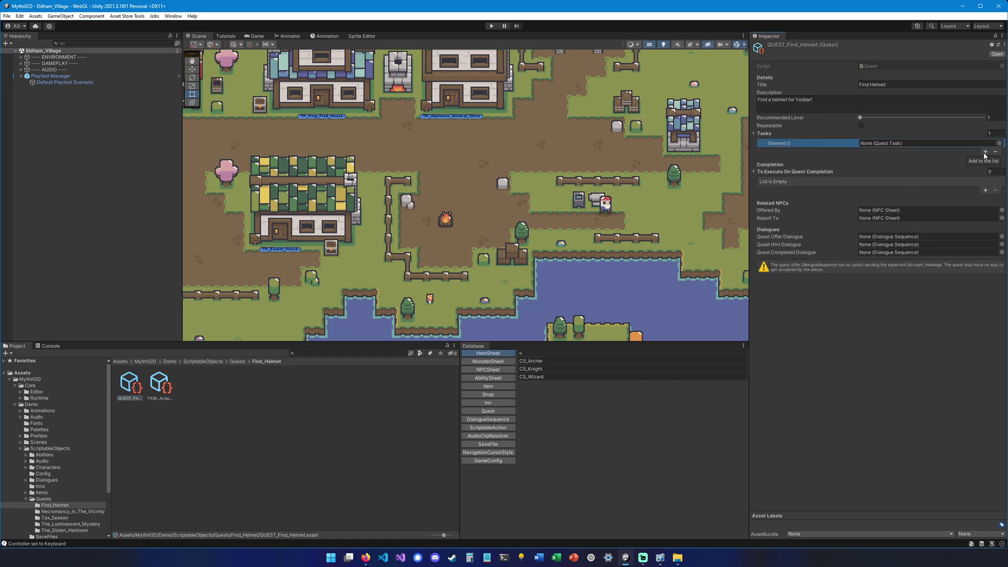
{"action": "left_click", "coordinate": [1000, 143]}
{"action": "left_click_drag", "start_coordinate": [963, 150], "coordinate": [634, 184]}
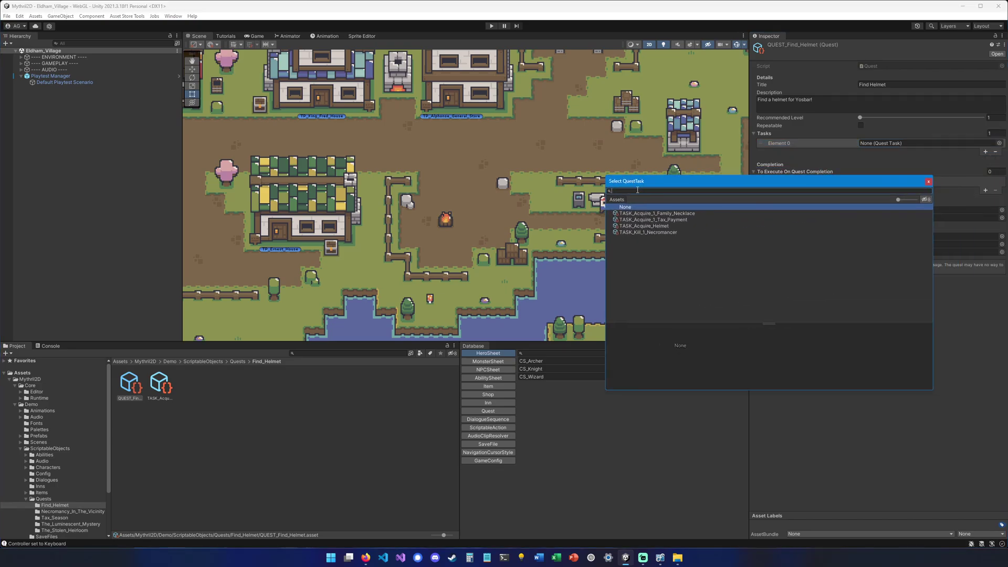
{"action": "double_click", "coordinate": [643, 226]}
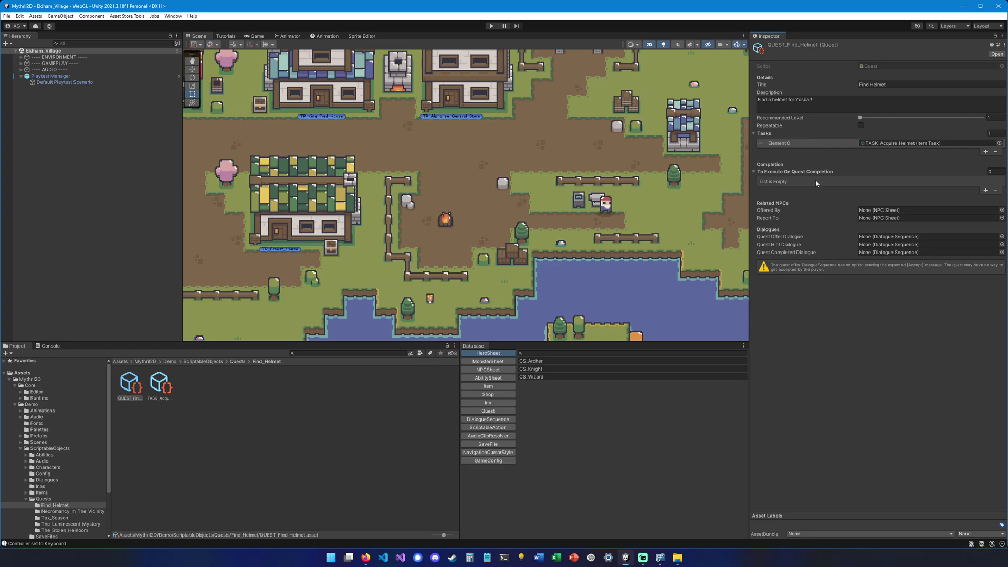
- Add an SACT_AddExperience completion action awarding 100 experience
{"action": "left_click", "coordinate": [986, 190]}
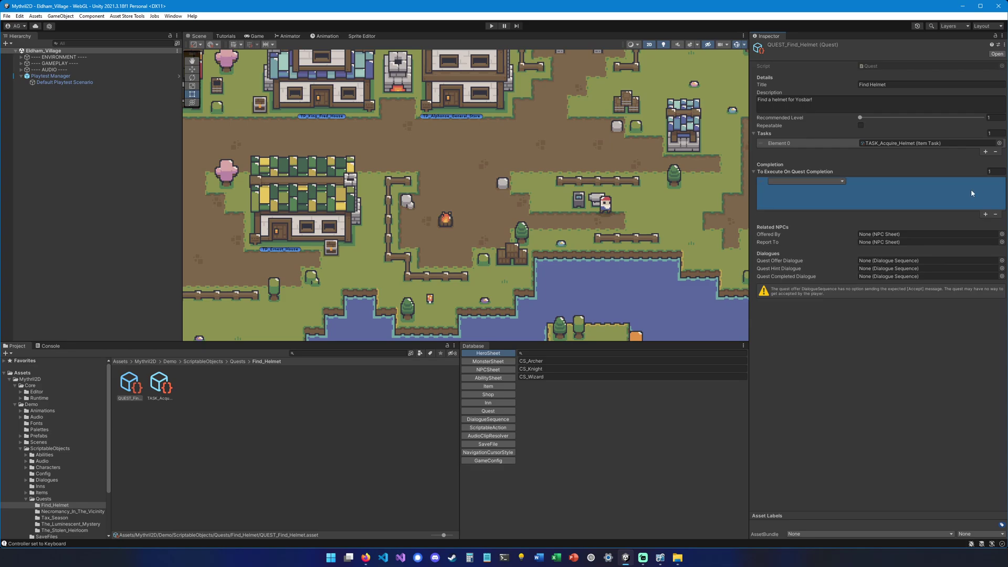
{"action": "left_click", "coordinate": [831, 183]}
{"action": "left_click", "coordinate": [816, 191]}
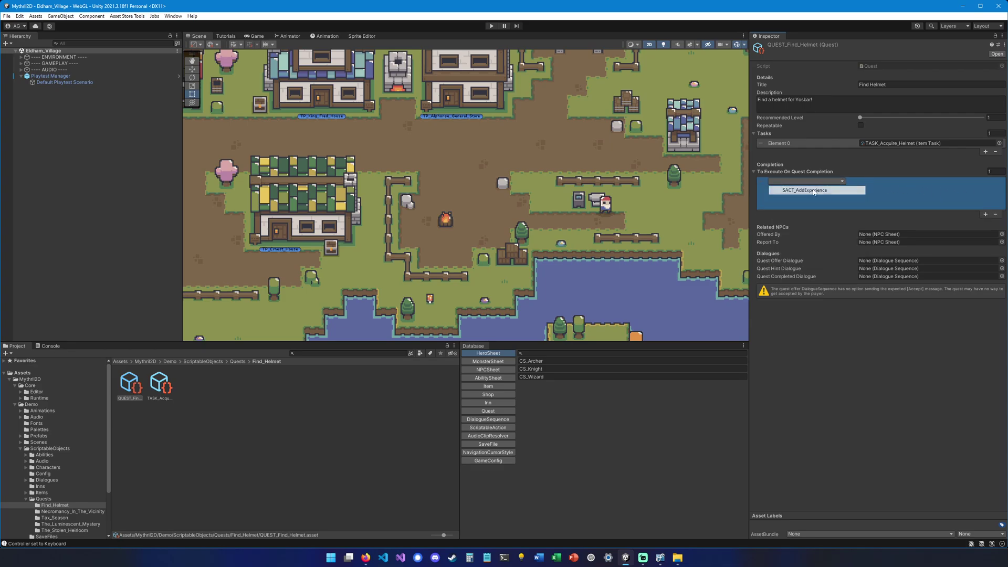
{"action": "left_click", "coordinate": [917, 193]}
{"action": "type", "text": "10"}
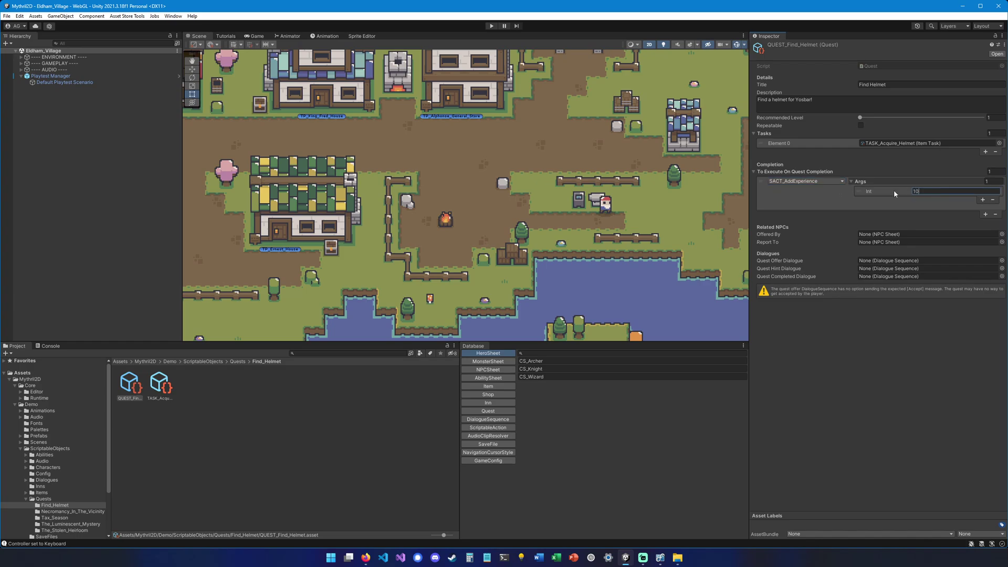
{"action": "type", "text": "0"}
- Set CS_Yosbar as both the Offered By and Report To NPC
{"action": "left_click", "coordinate": [896, 206]}
{"action": "left_click", "coordinate": [773, 264]}
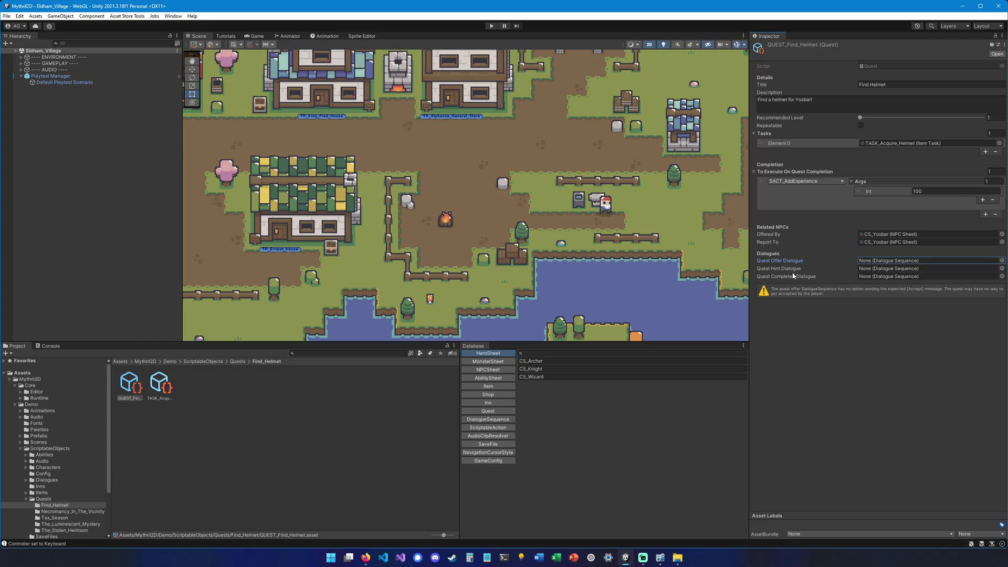
{"action": "left_click", "coordinate": [230, 392]}
- Create a DialogueSequence asset named DIAL_Offer in Find_Helmet
{"action": "right_click", "coordinate": [230, 392]}
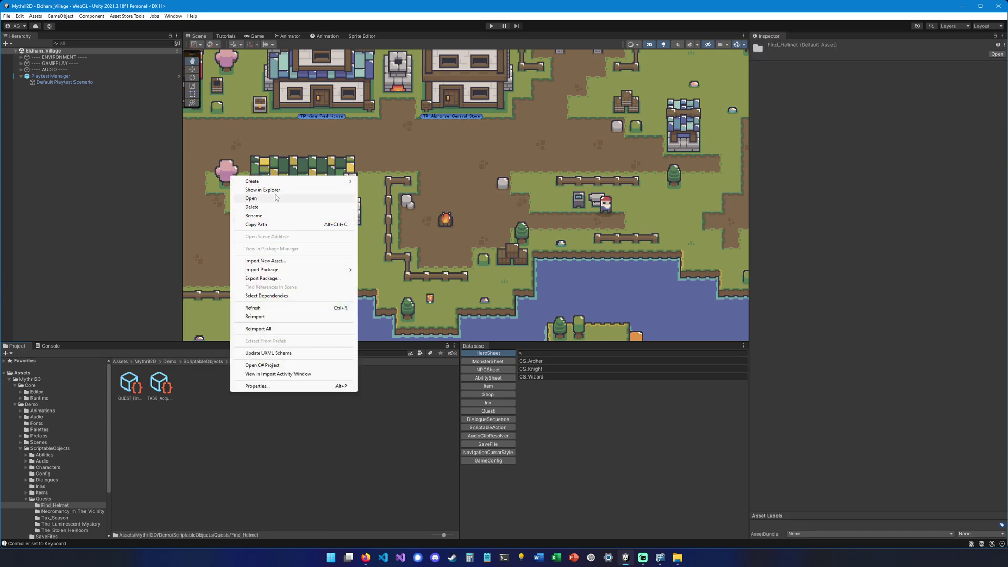
{"action": "mouse_move", "coordinate": [265, 185]}
{"action": "mouse_move", "coordinate": [406, 174]}
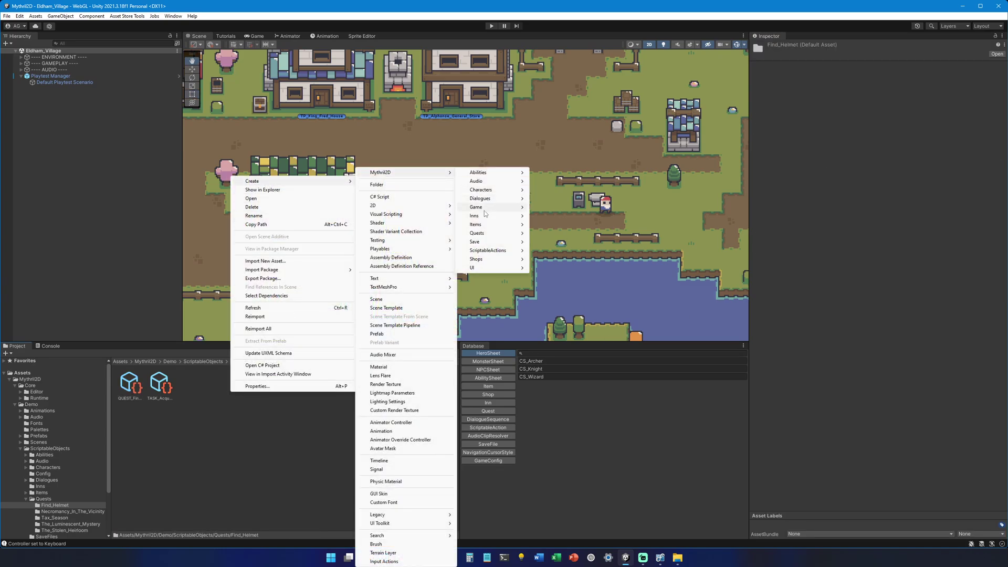
{"action": "mouse_move", "coordinate": [484, 218]}
{"action": "mouse_move", "coordinate": [488, 199]}
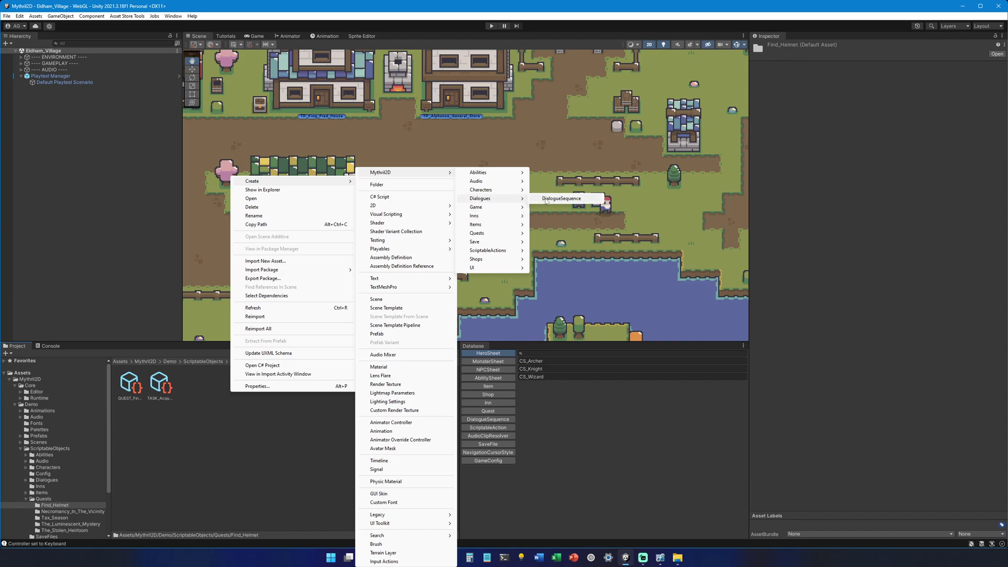
{"action": "left_click", "coordinate": [561, 198]}
{"action": "type", "text": "DI"}
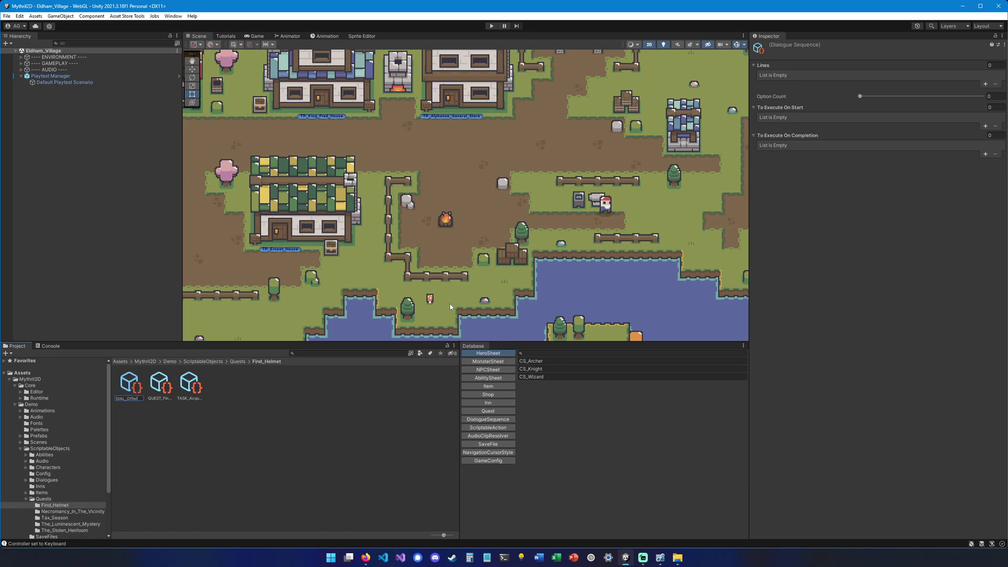
{"action": "type", "text": "AL_Offer"}
{"action": "key", "text": "Return"}
- Add the dialogue line 'Do you want to get a helmet for me?'
{"action": "left_click", "coordinate": [986, 84]}
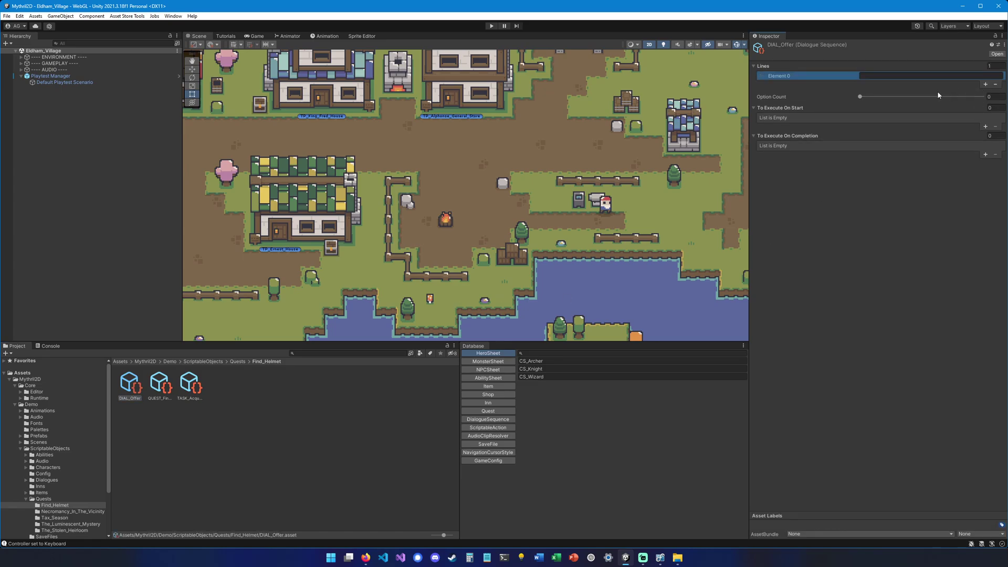
{"action": "left_click", "coordinate": [870, 77]}
{"action": "type", "text": "Do you want to get a helmet for me"}
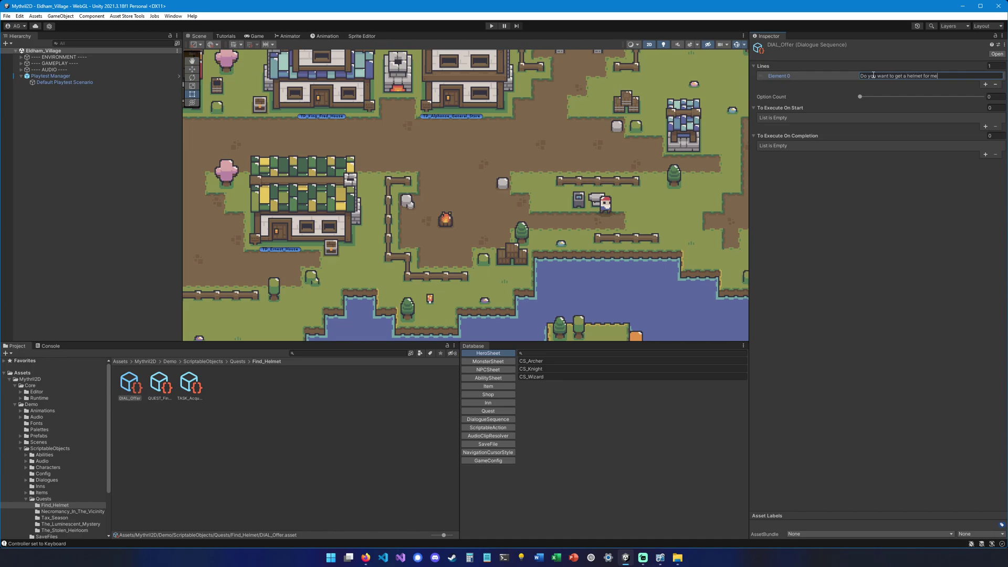
{"action": "type", "text": "?"}
- Give the line two options, Accept and Decline, mapped to accepting and declining the quest
{"action": "left_click", "coordinate": [989, 96]}
{"action": "type", "text": "2"}
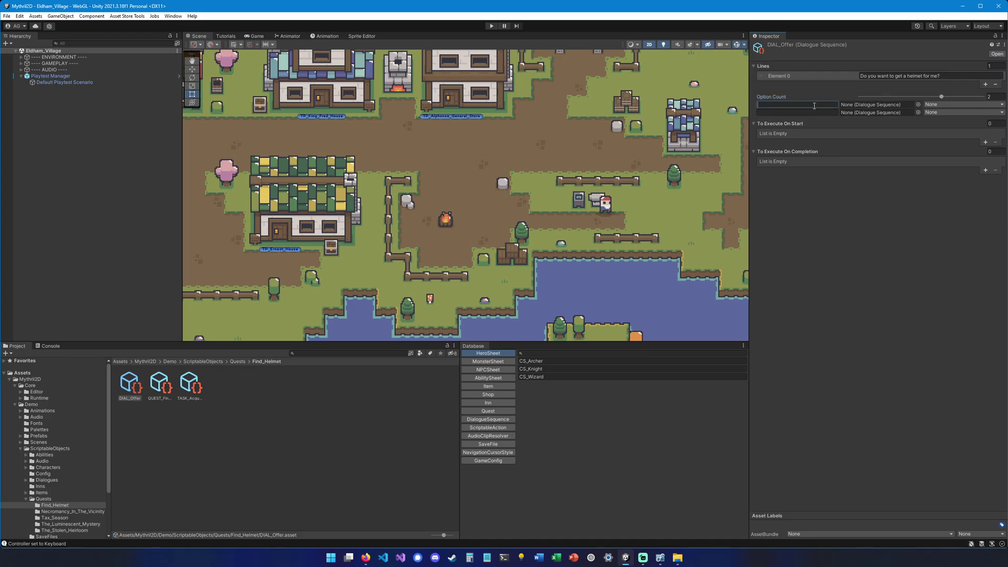
{"action": "type", "text": "Yes"}
{"action": "key", "text": "ctrl+a"}
{"action": "type", "text": "Accept"}
{"action": "left_click", "coordinate": [790, 112]}
{"action": "type", "text": "Decline"}
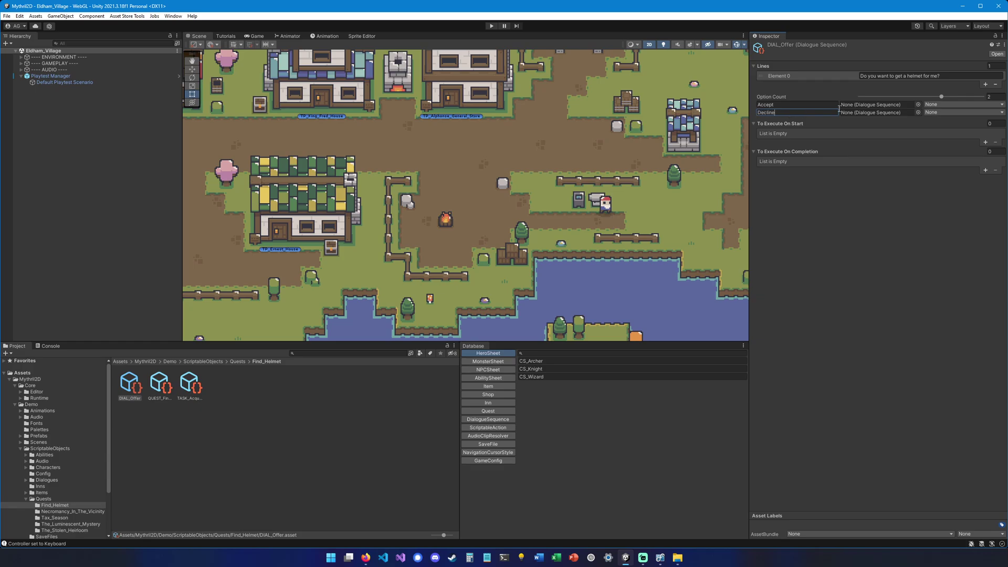
{"action": "left_click", "coordinate": [943, 105]}
{"action": "left_click", "coordinate": [947, 131]}
{"action": "left_click", "coordinate": [937, 113]}
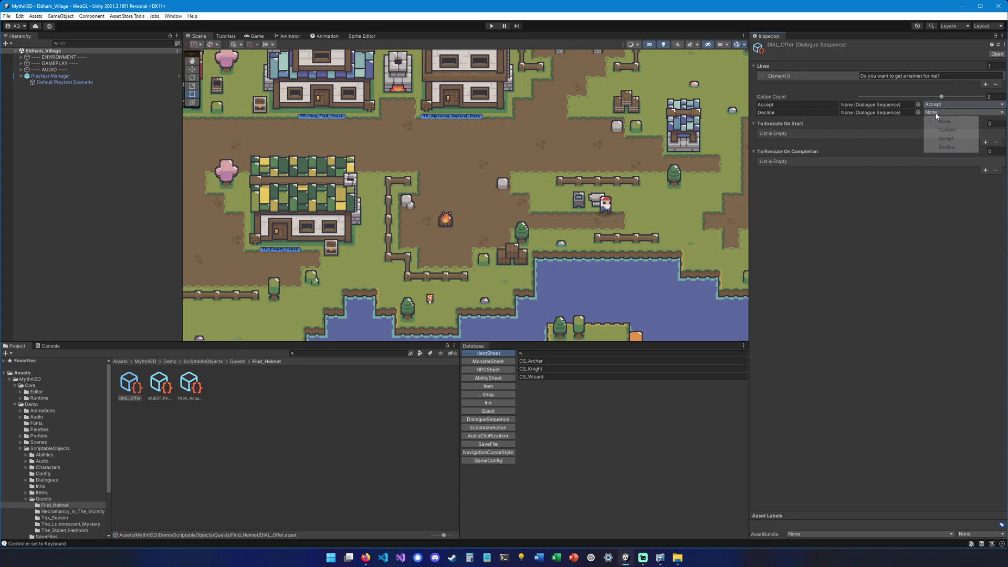
{"action": "left_click", "coordinate": [947, 147]}
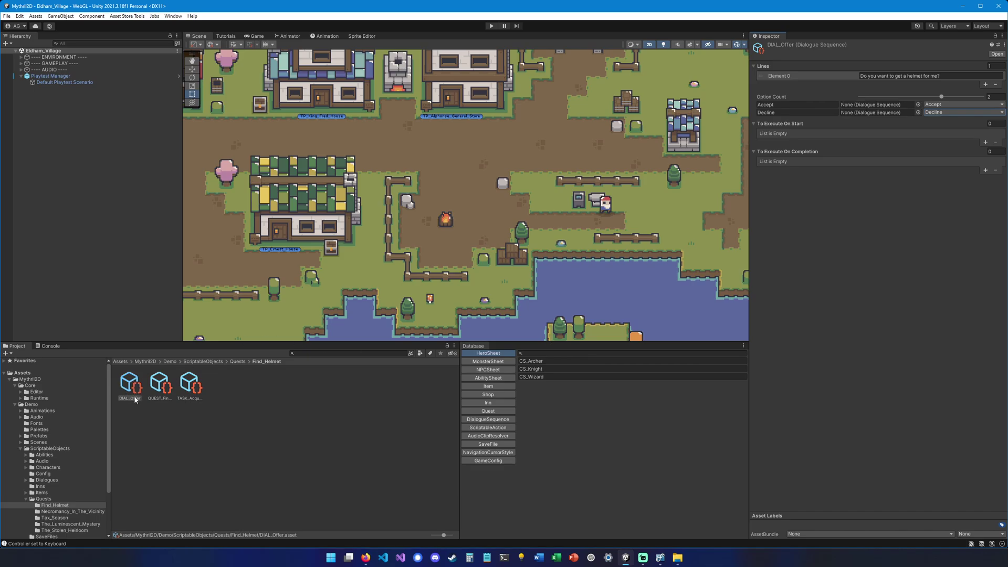
- Create a DialogueSequence asset named DIAL_Completed in Find_Helmet
{"action": "right_click", "coordinate": [230, 391]}
{"action": "mouse_move", "coordinate": [336, 174]}
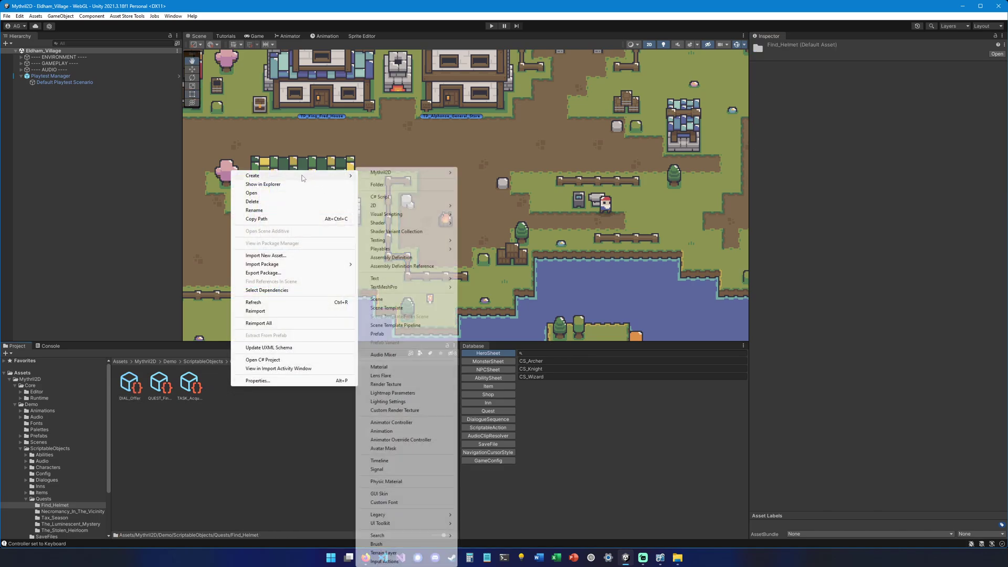
{"action": "mouse_move", "coordinate": [386, 174]}
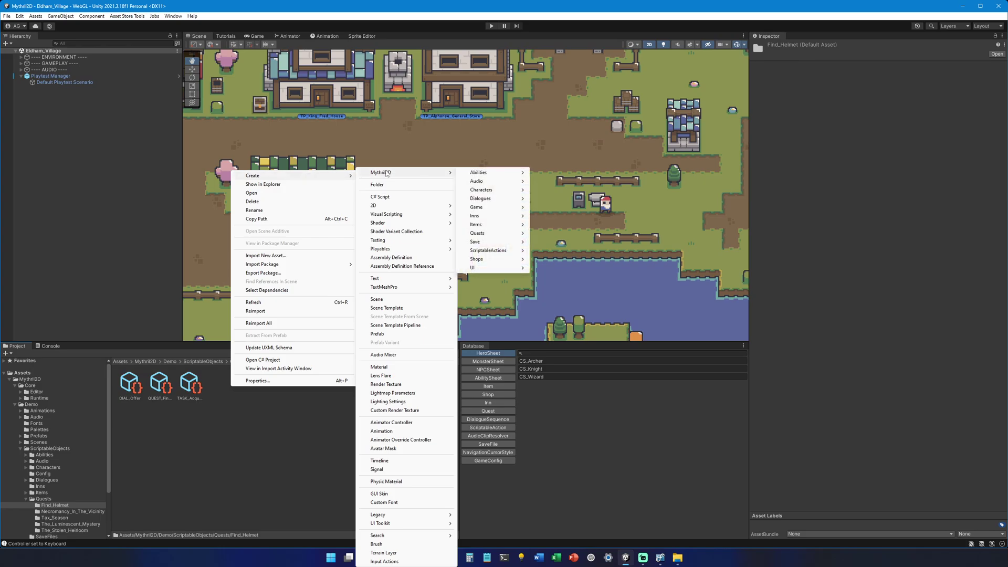
{"action": "mouse_move", "coordinate": [495, 209]}
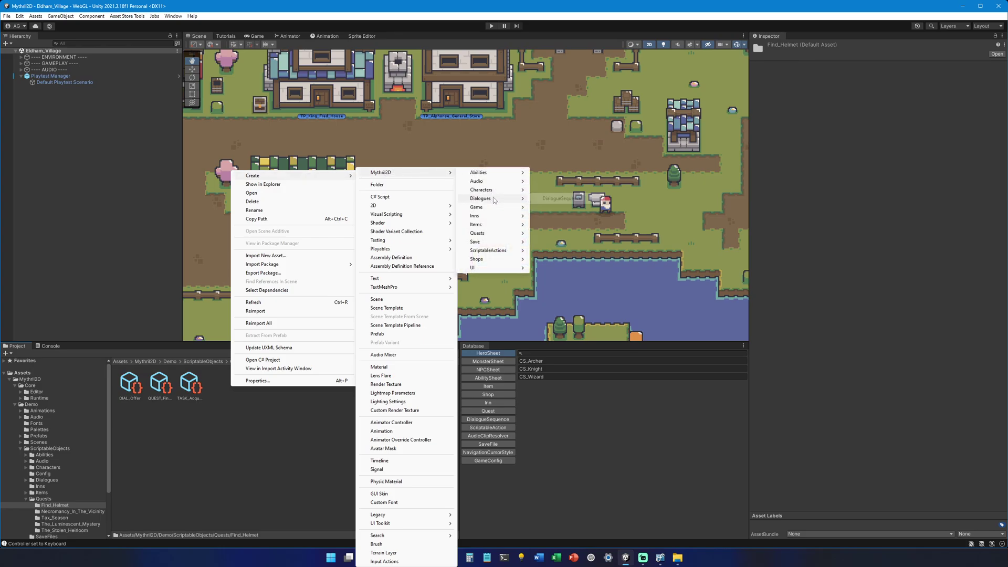
{"action": "left_click", "coordinate": [562, 199]}
{"action": "type", "text": "D"}
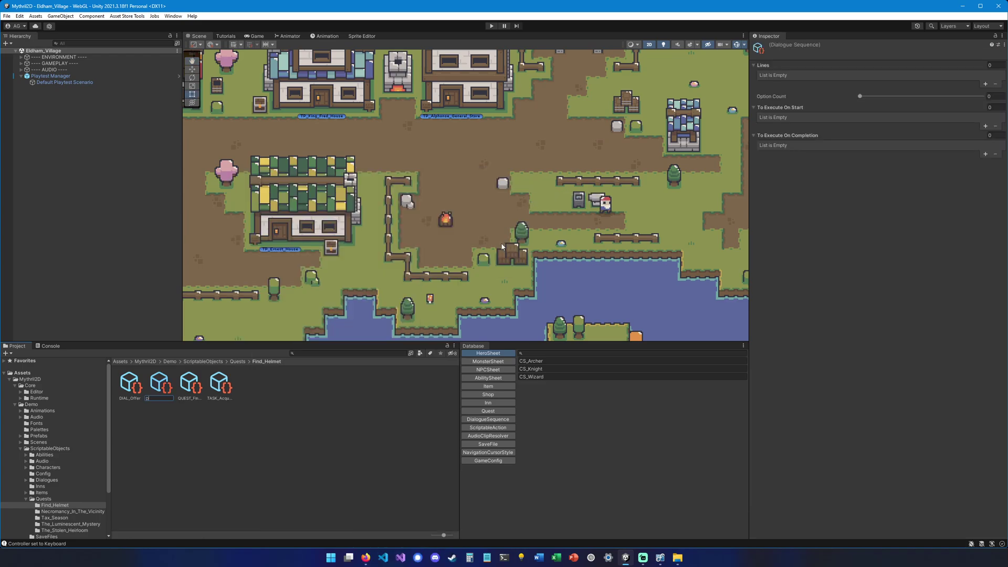
{"action": "type", "text": "IAL_Completed"}
{"action": "key", "text": "Return"}
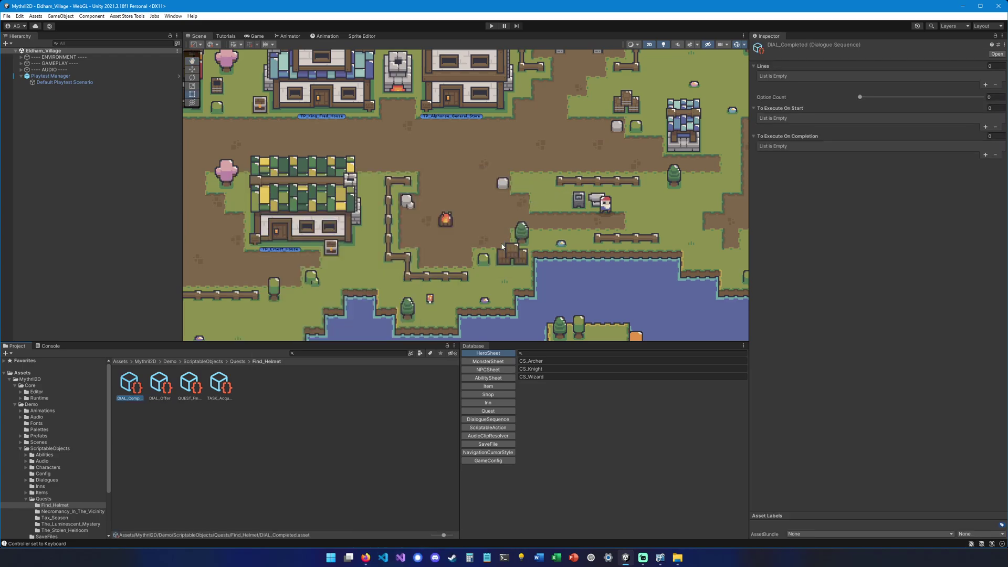
- Give DIAL_Completed the single line 'Thank you!'
{"action": "left_click", "coordinate": [980, 84]}
{"action": "left_click", "coordinate": [866, 80]}
{"action": "type", "text": "Than"}
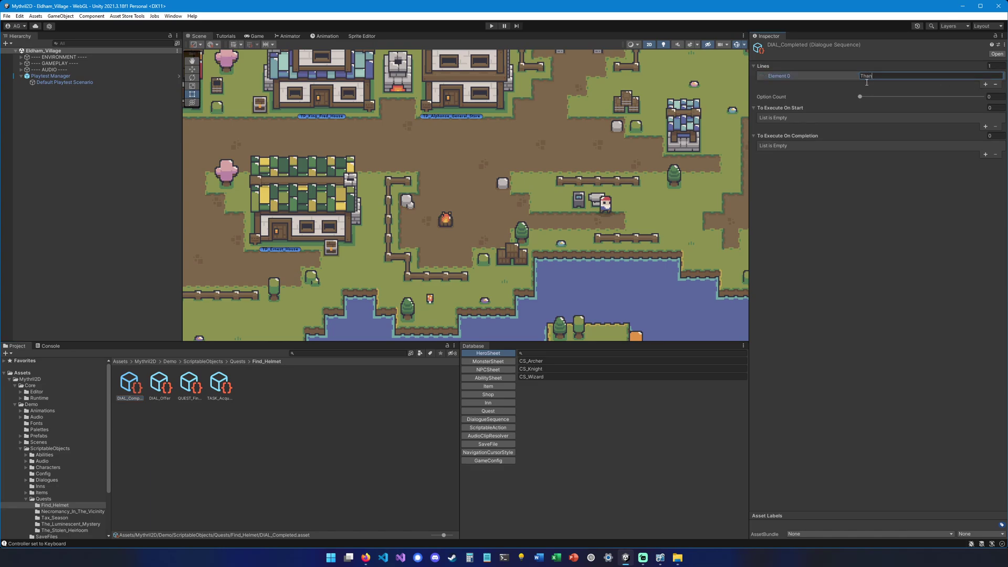
{"action": "type", "text": "k you!"}
{"action": "key", "text": "Return"}
{"action": "left_click", "coordinate": [192, 382]}
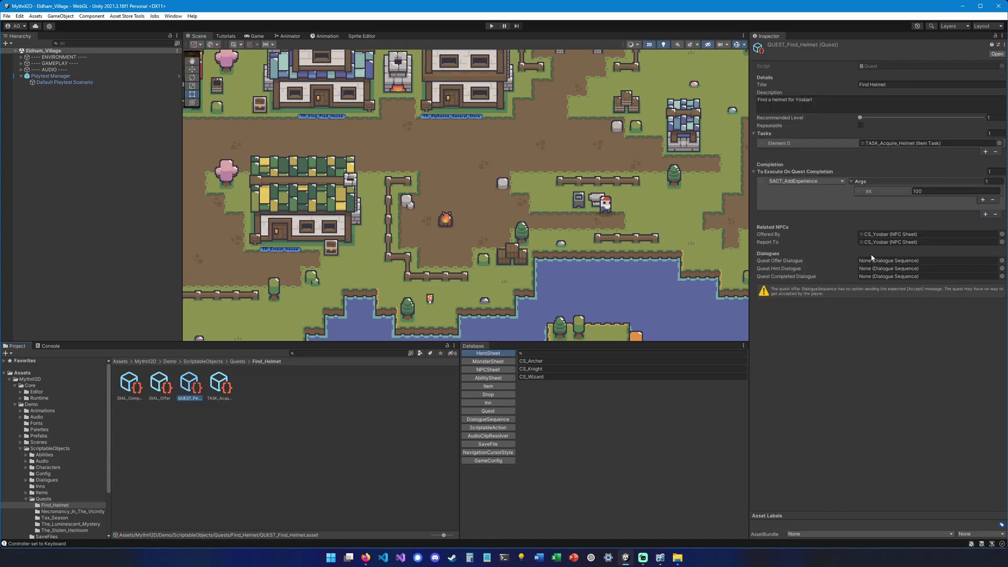
- Set DIAL_Offer as Quest Offer Dialogue and DIAL_Completed as Quest Completed Dialogue
{"action": "left_click_drag", "start_coordinate": [158, 387], "coordinate": [890, 261]}
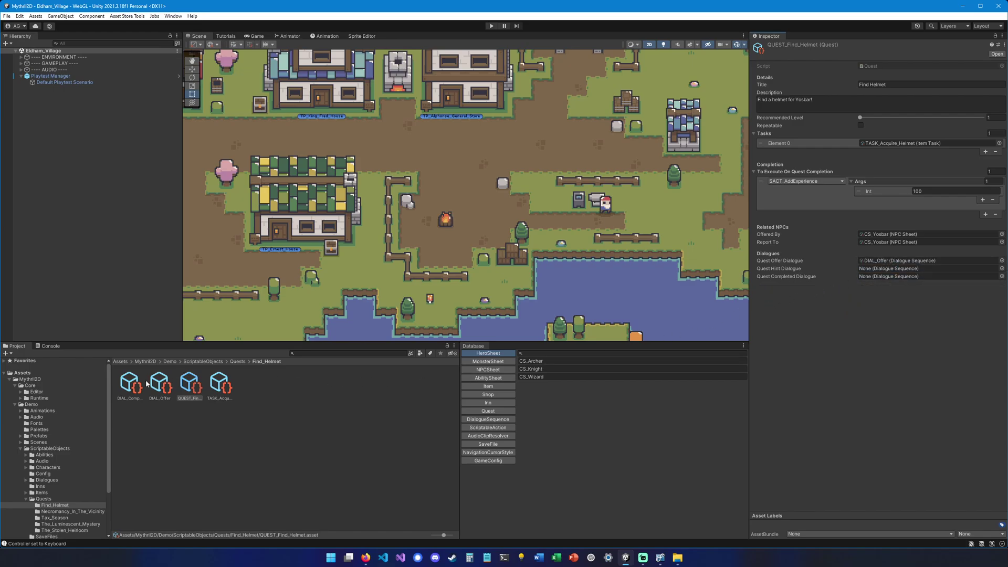
{"action": "left_click_drag", "start_coordinate": [129, 383], "coordinate": [892, 279]}
- Open SF_Knight and add QUEST_Find_Helmet as Element 3 of its Available Quests
{"action": "left_click", "coordinate": [491, 446]}
{"action": "left_click", "coordinate": [173, 16]}
{"action": "mouse_move", "coordinate": [199, 84]}
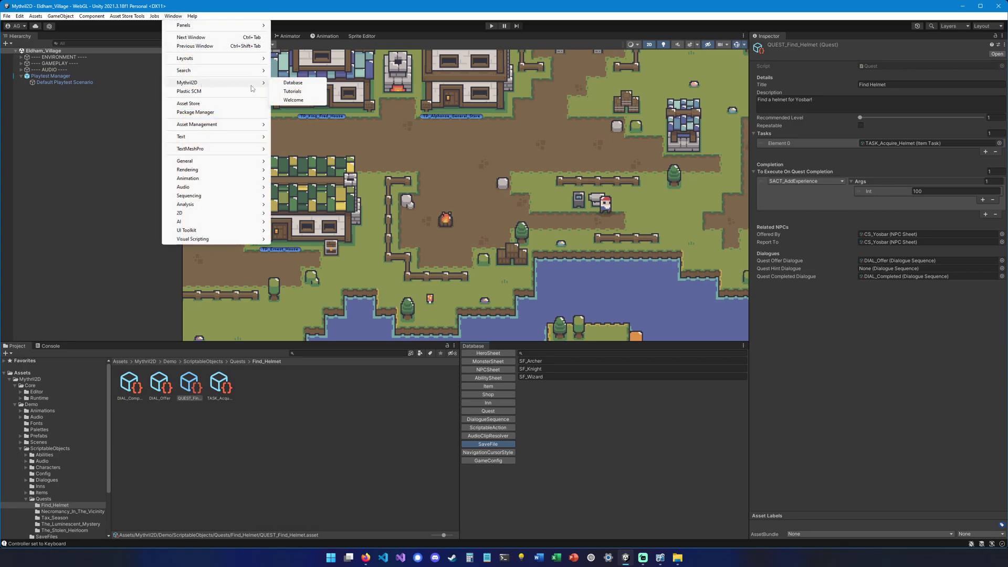
{"action": "left_click", "coordinate": [501, 448]}
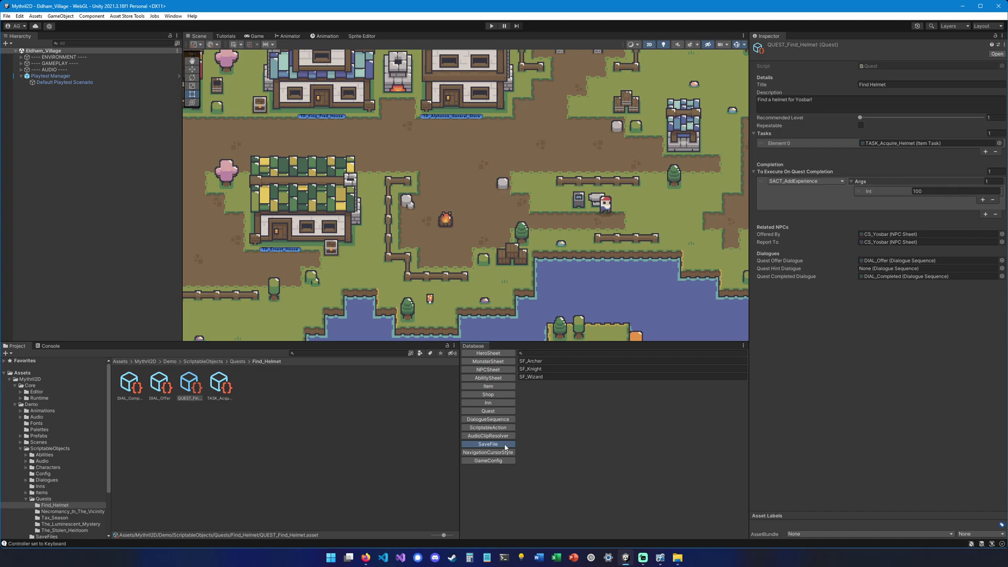
{"action": "left_click", "coordinate": [539, 369]}
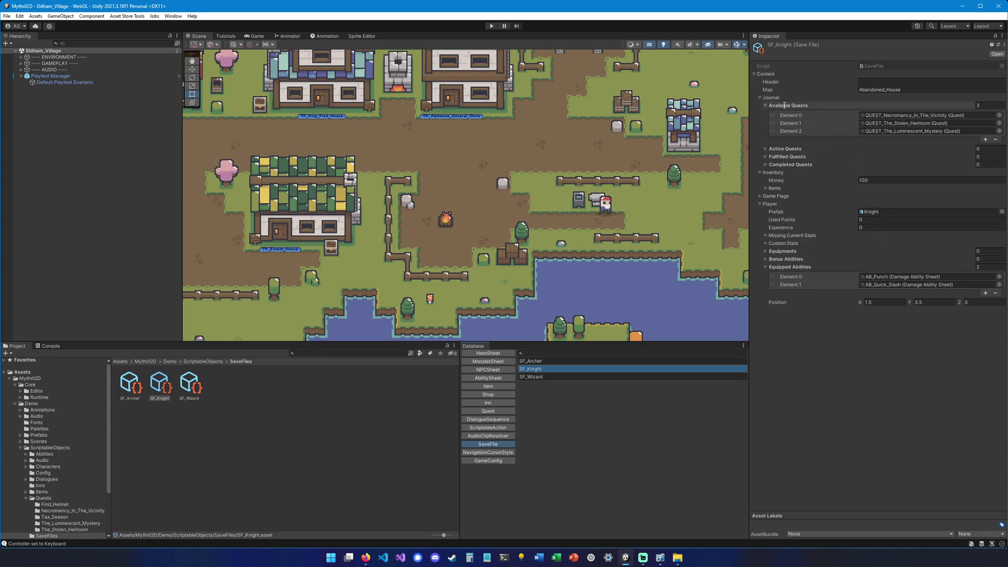
{"action": "left_click", "coordinate": [986, 139]}
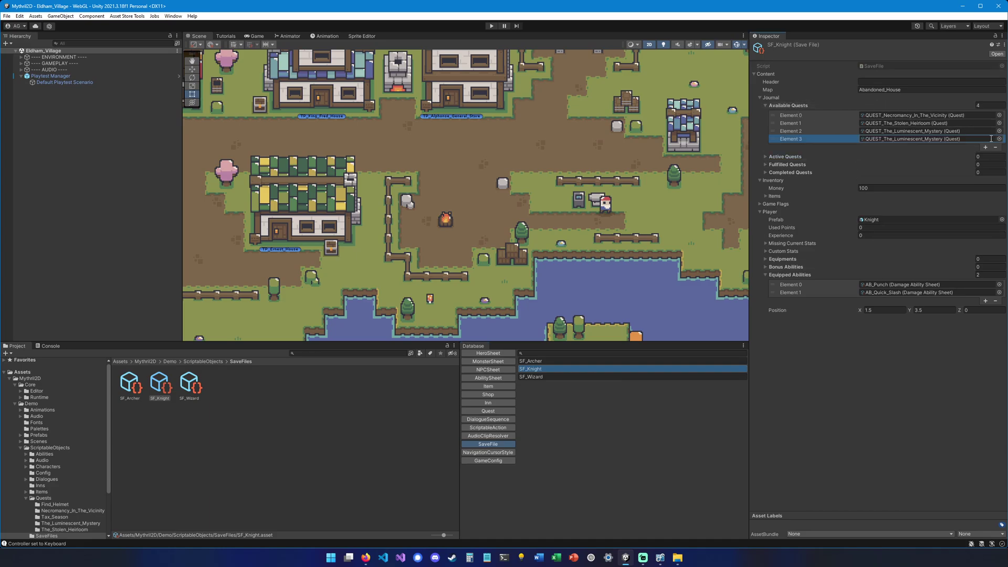
{"action": "left_click", "coordinate": [1000, 138]}
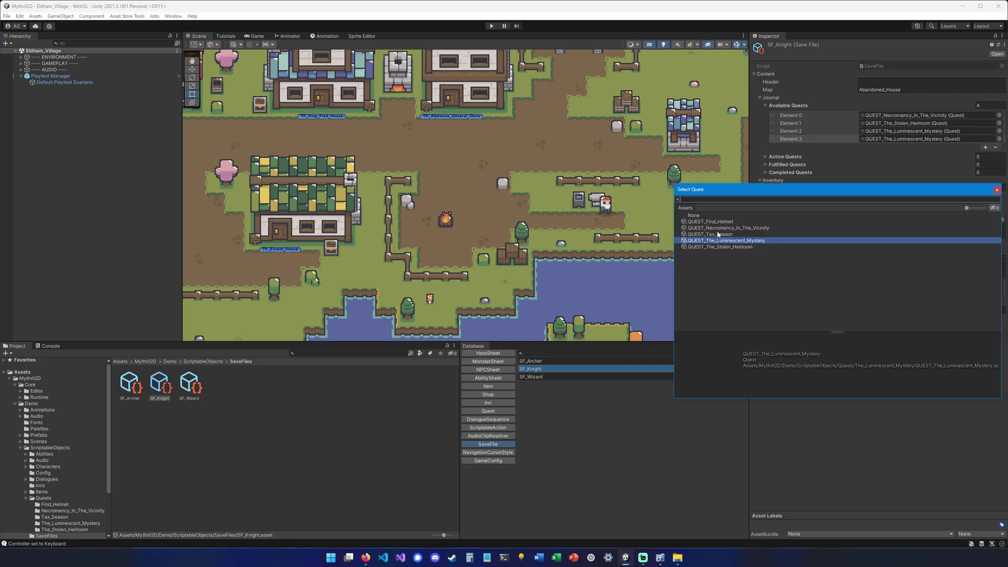
{"action": "double_click", "coordinate": [718, 222]}
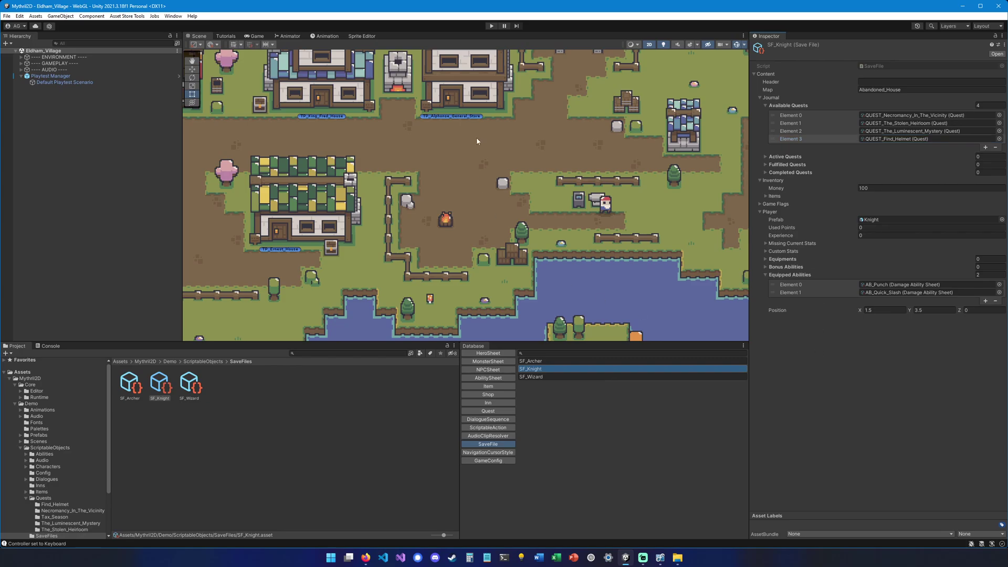
- Play the game, walk the knight to Yosbar, and accept his Find Helmet offer
{"action": "left_click", "coordinate": [492, 25]}
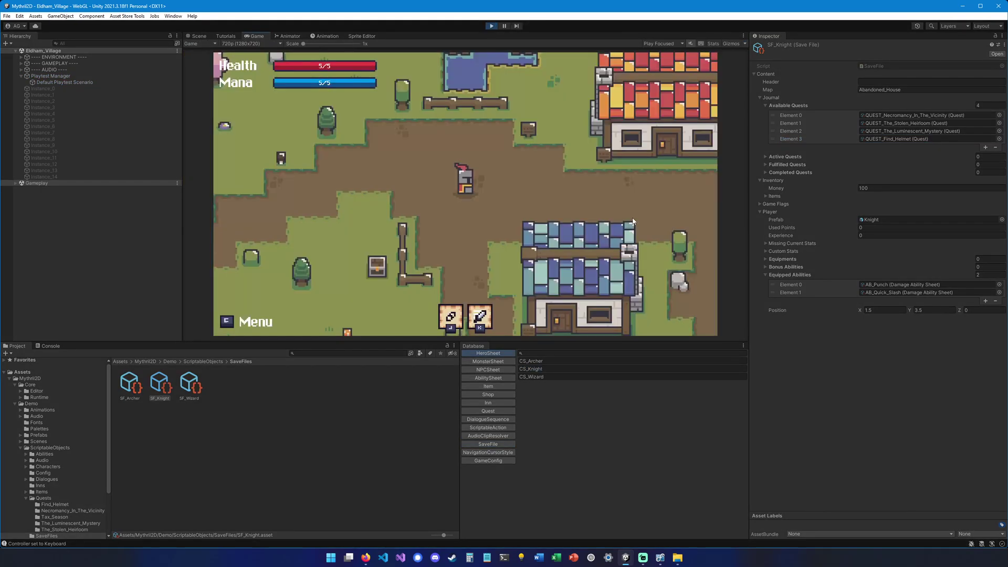
{"action": "key", "text": "Right"}
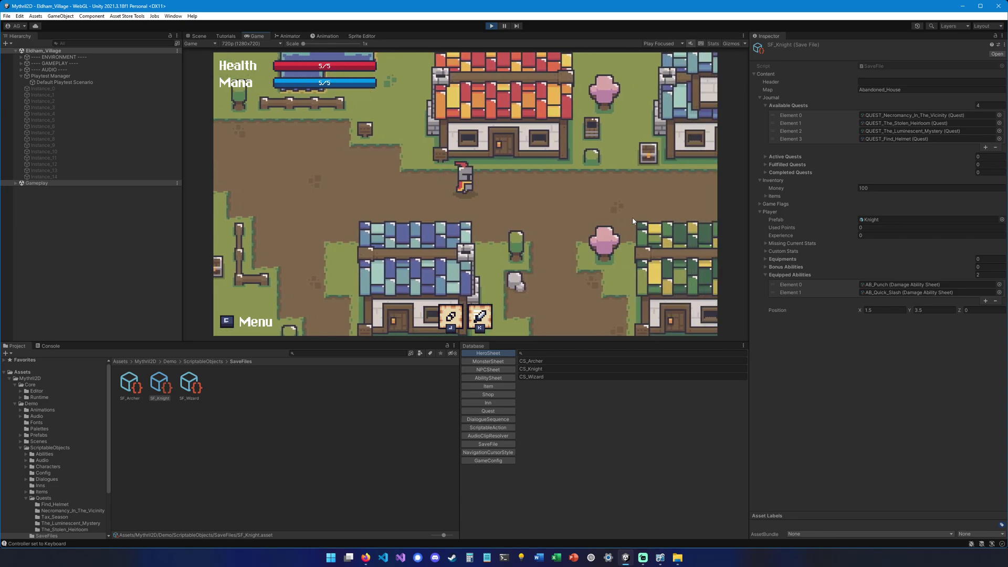
{"action": "key", "text": "Right"}
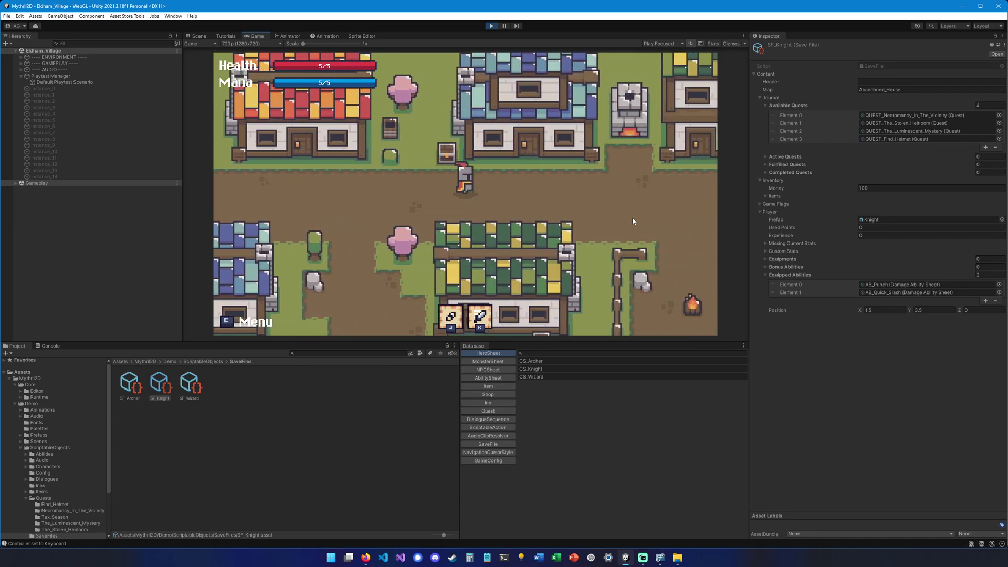
{"action": "key", "text": "Right"}
{"action": "key", "text": "Down"}
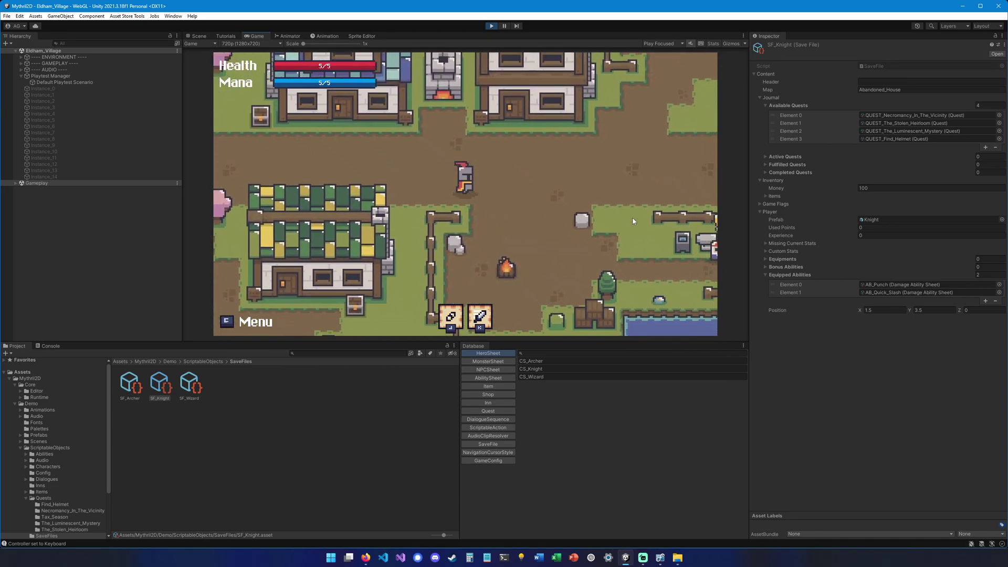
{"action": "key", "text": "Down"}
{"action": "key", "text": "Right"}
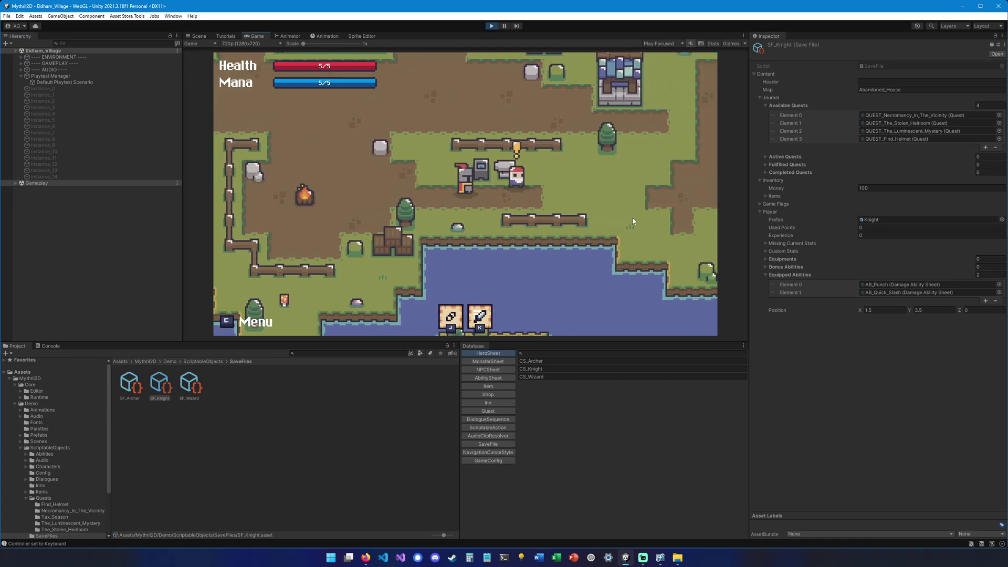
{"action": "key", "text": "Right"}
{"action": "key", "text": "k"}
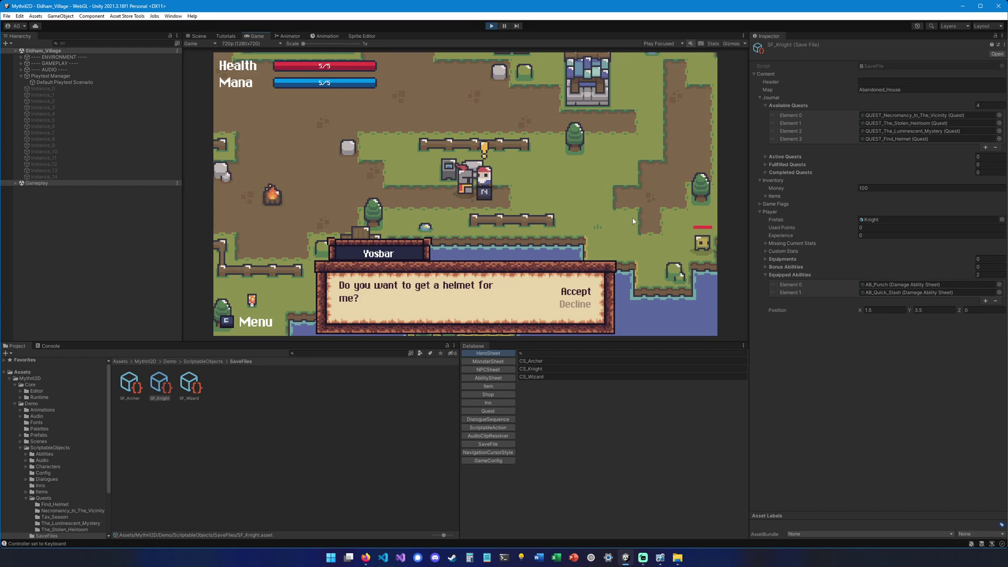
{"action": "key", "text": "k"}
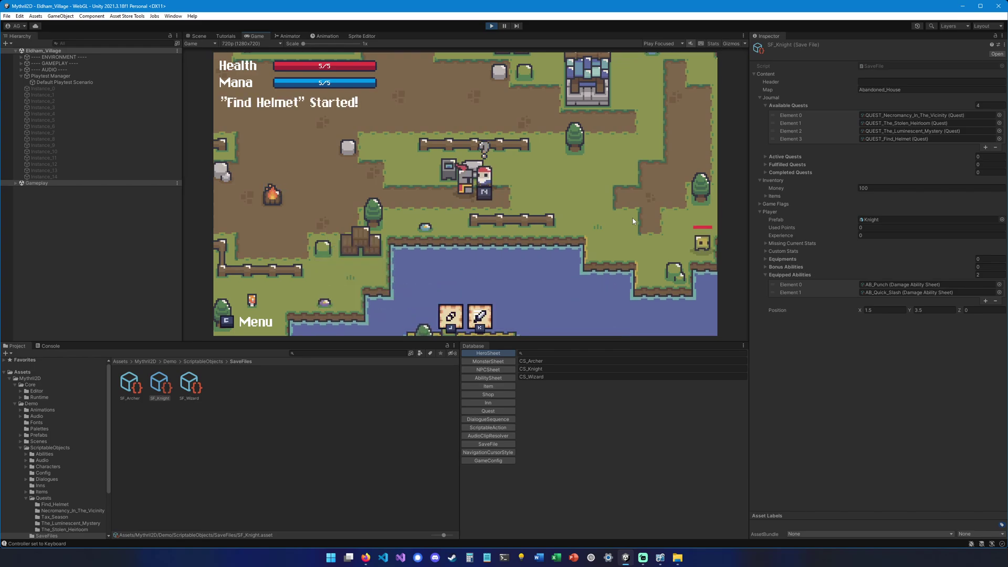
{"action": "key", "text": "Left"}
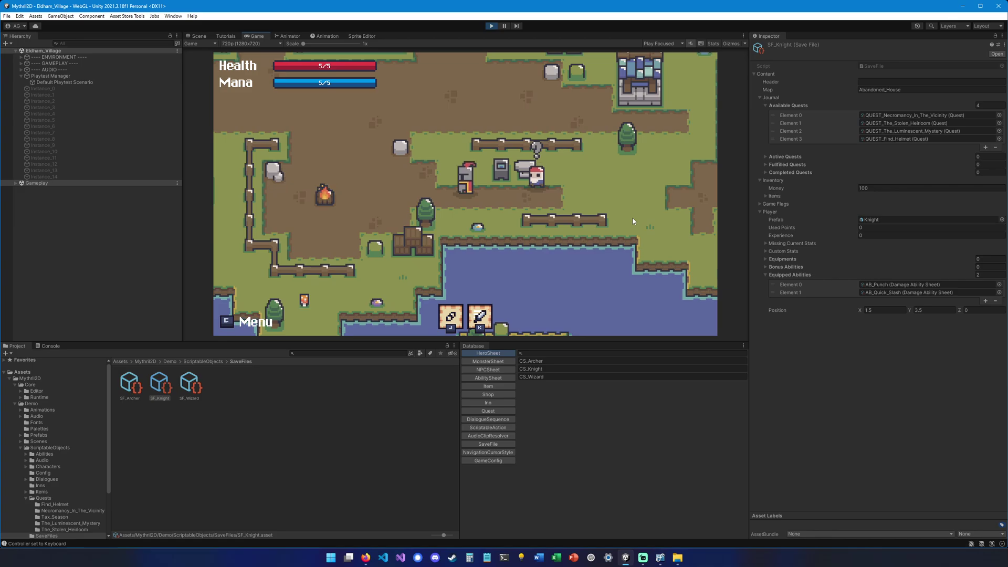
- Pause the game and check the Journal for the on-going Find Helmet quest
{"action": "key", "text": "e"}
{"action": "key", "text": "Down"}
{"action": "key", "text": "Down"}
{"action": "key", "text": "Down"}
{"action": "key", "text": "Up"}
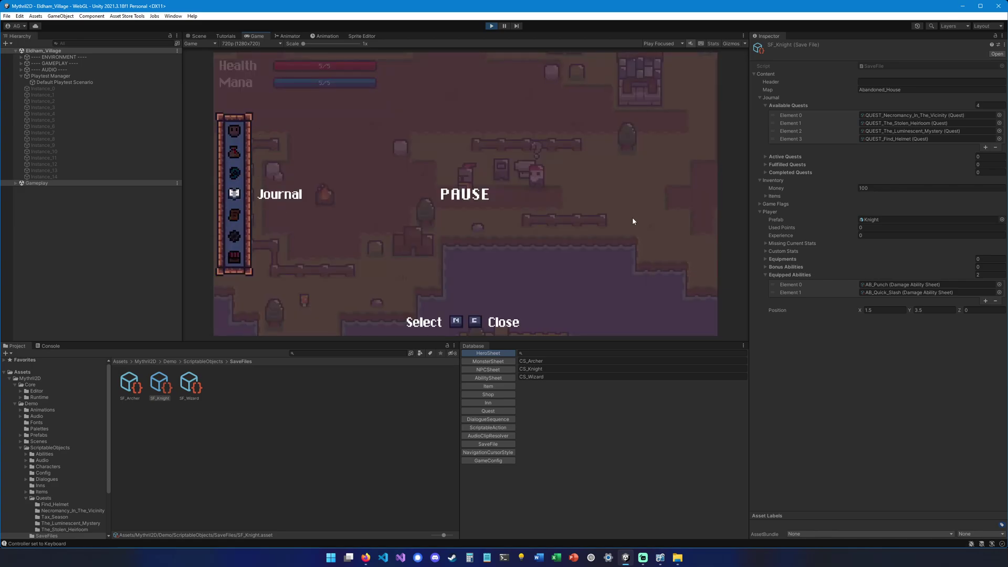
{"action": "key", "text": "Return"}
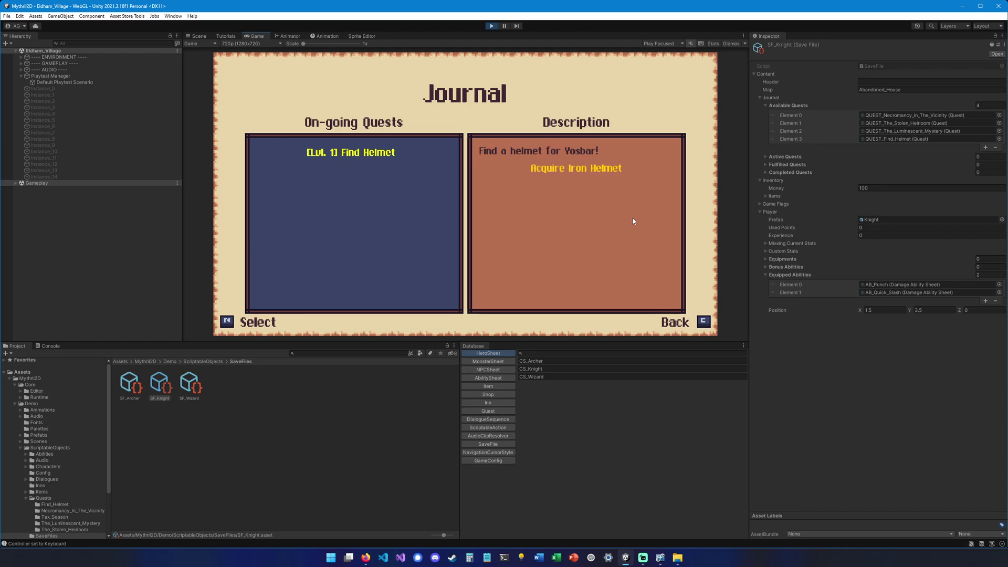
{"action": "key", "text": "Escape"}
{"action": "key", "text": "Escape"}
- Walk the knight to the chest by the house and collect the Iron Helmet
{"action": "key", "text": "Left"}
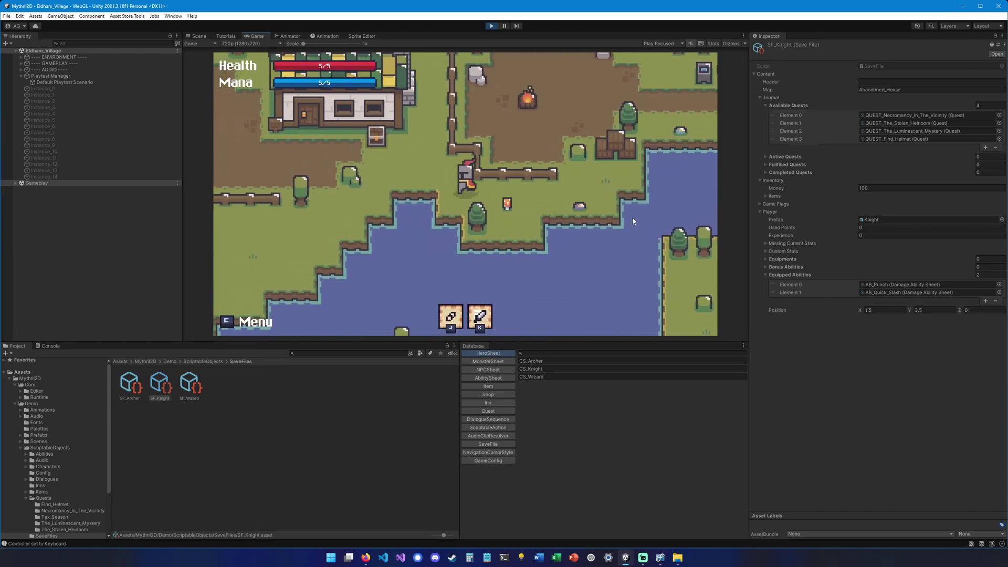
{"action": "key", "text": "Left"}
{"action": "key", "text": "Up"}
{"action": "key", "text": "e"}
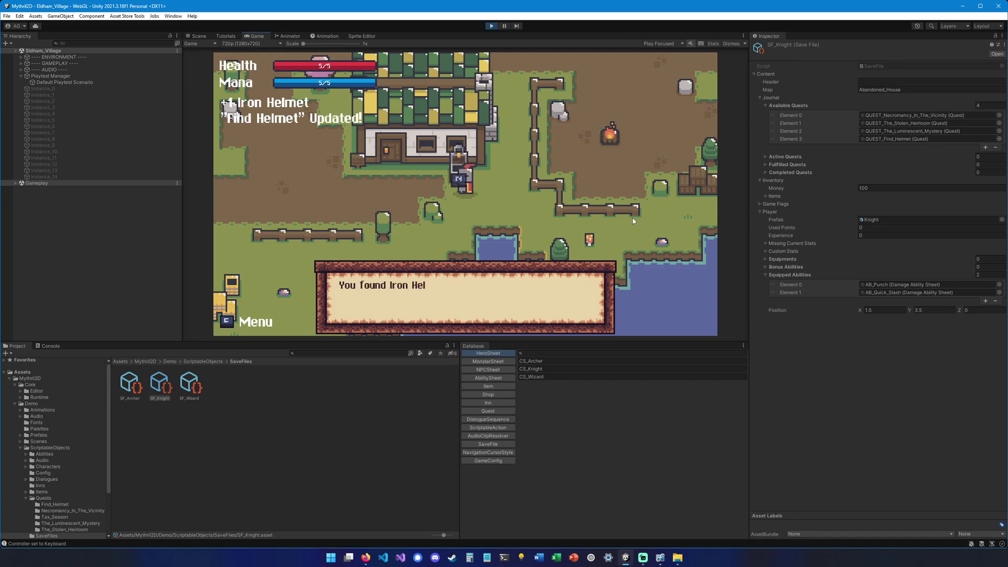
{"action": "key", "text": "e"}
- Return to Yosbar and hand in the helmet to complete Find Helmet for 100 experience
{"action": "key", "text": "Down"}
{"action": "key", "text": "Right"}
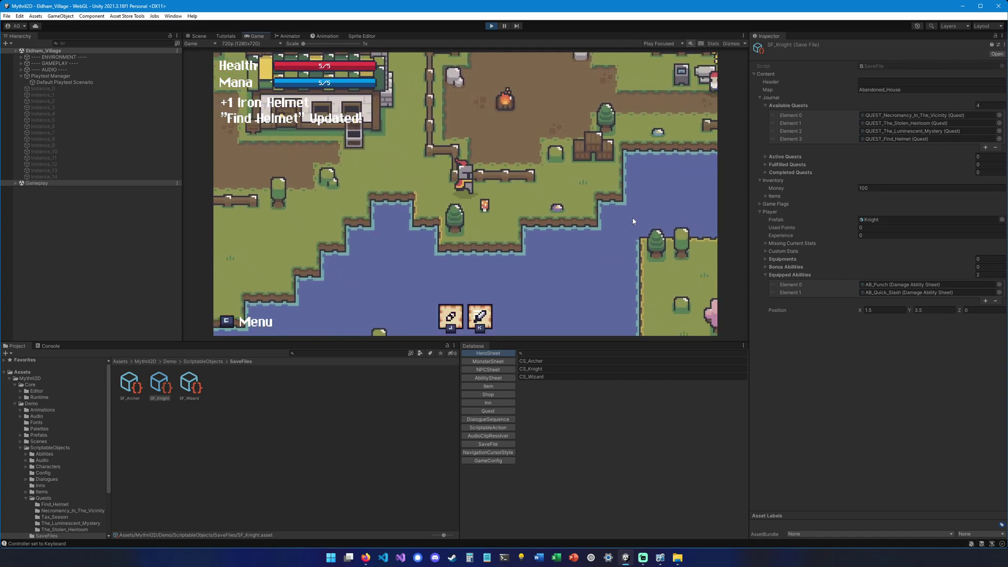
{"action": "key", "text": "Right"}
{"action": "key", "text": "Up"}
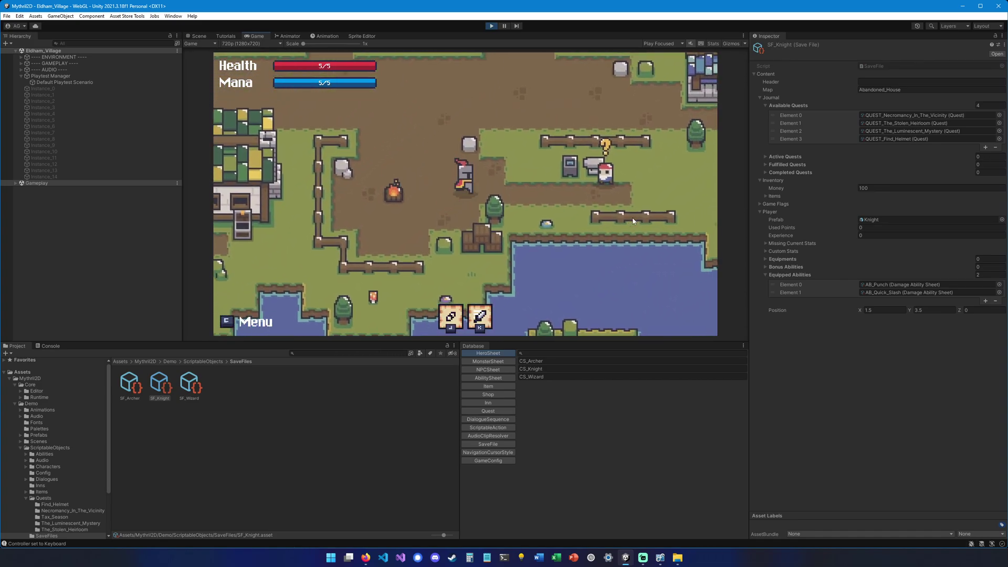
{"action": "key", "text": "Right"}
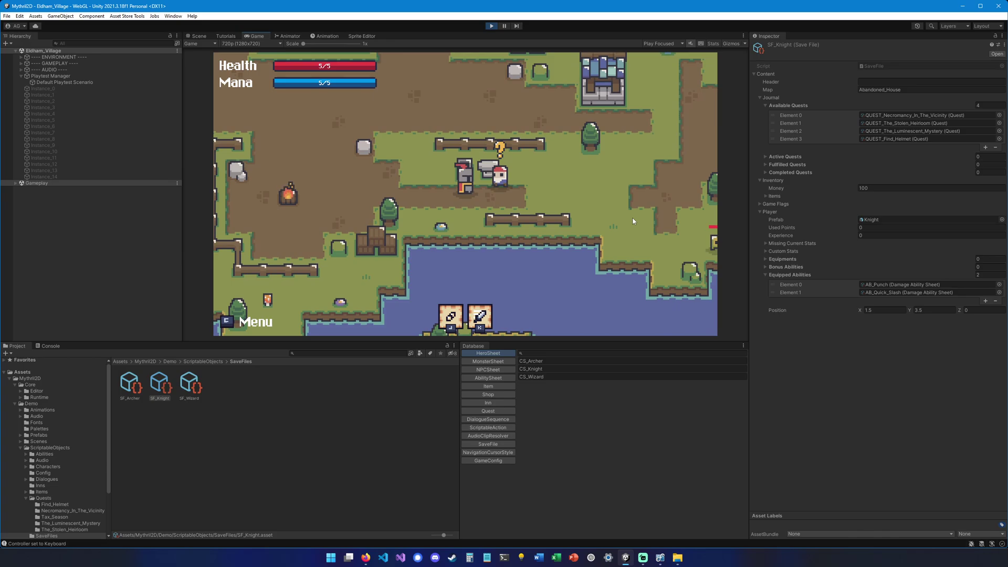
{"action": "key", "text": "Right"}
{"action": "key", "text": "e"}
{"action": "key", "text": "e"}
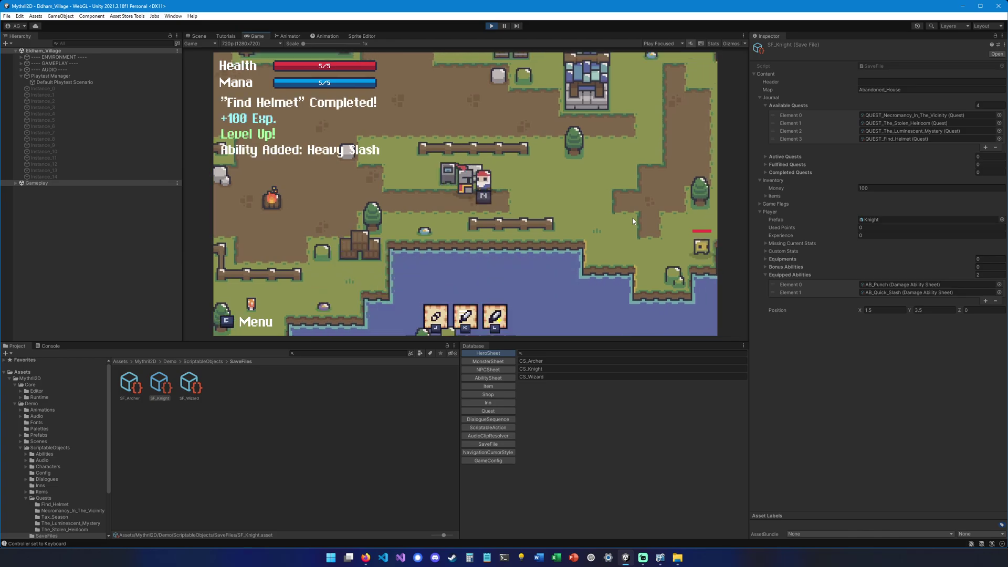
- Walk a few steps, then stop play mode to return to the village scene
{"action": "key", "text": "Left"}
{"action": "key", "text": "Up"}
{"action": "left_click", "coordinate": [492, 25]}
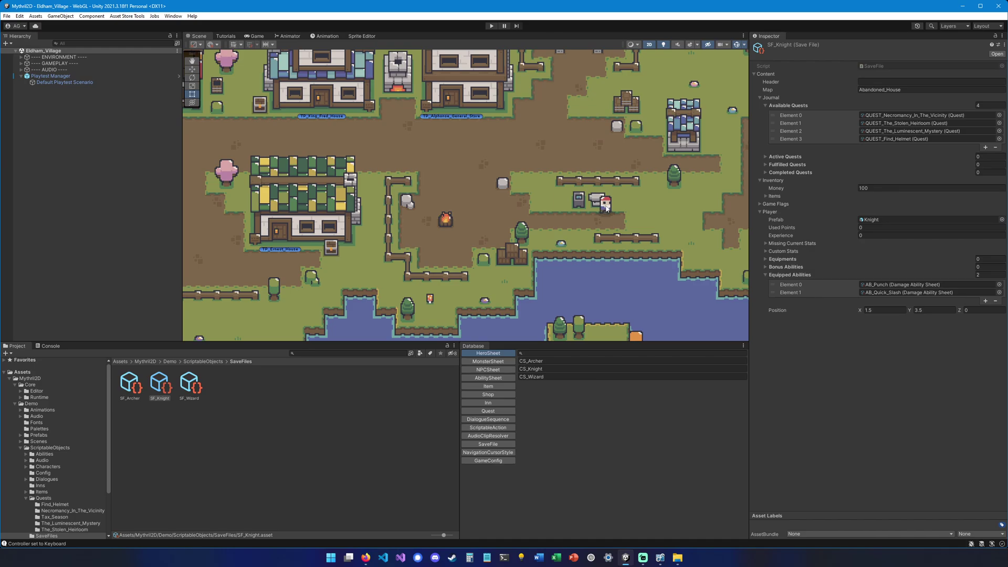
- Open the Yosbar prefab from GAMEPLAY > NPCs and expand its quest, dialogue and shop interactions
{"action": "left_click", "coordinate": [538, 173]}
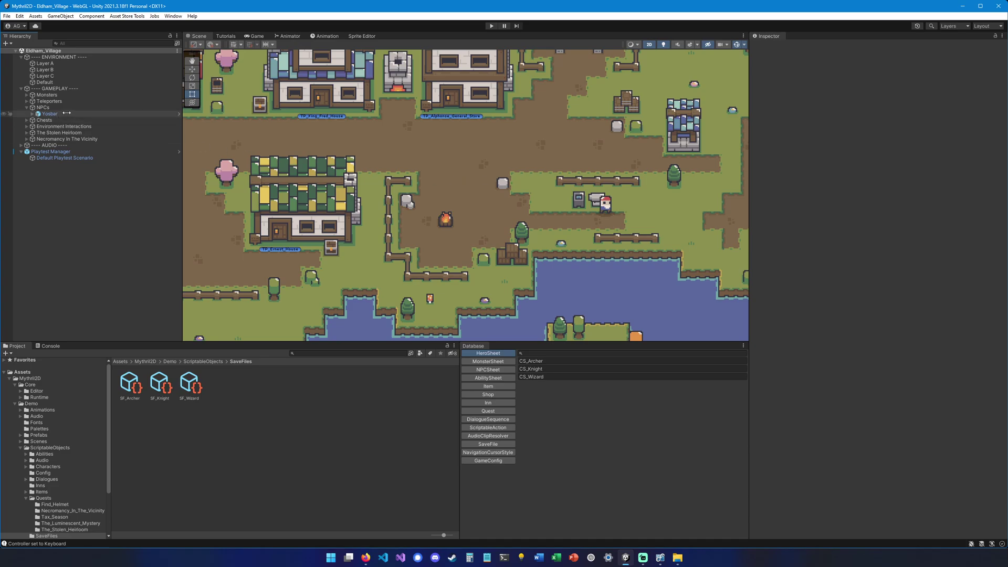
{"action": "left_click", "coordinate": [179, 114]}
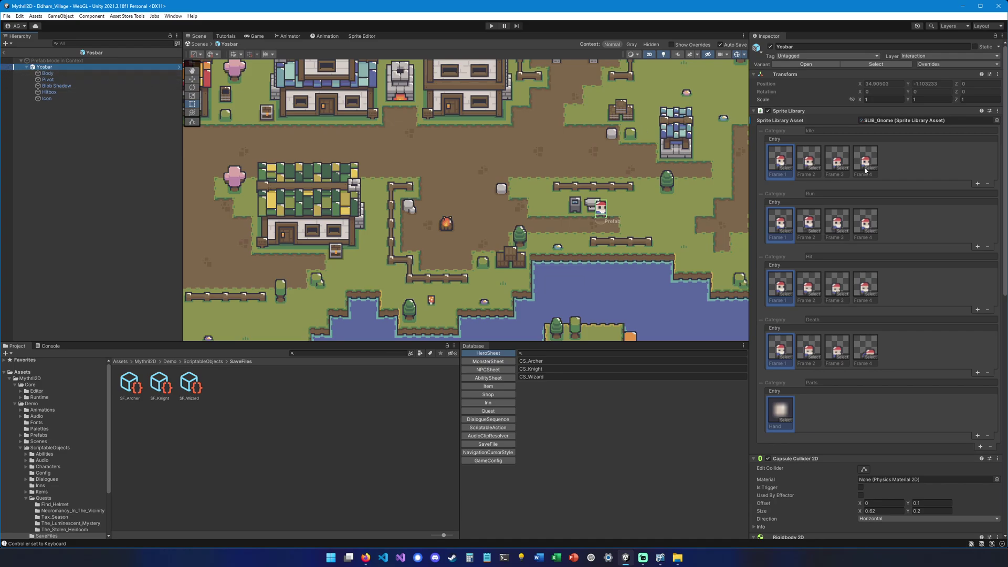
{"action": "scroll", "coordinate": [853, 167], "scroll_direction": "down", "scroll_amount": 12}
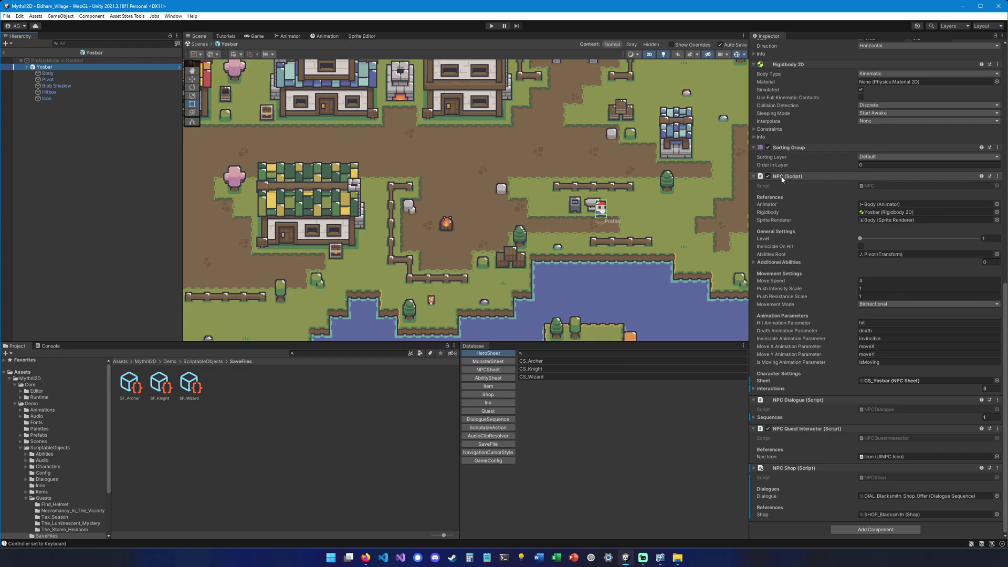
{"action": "left_click", "coordinate": [766, 389]}
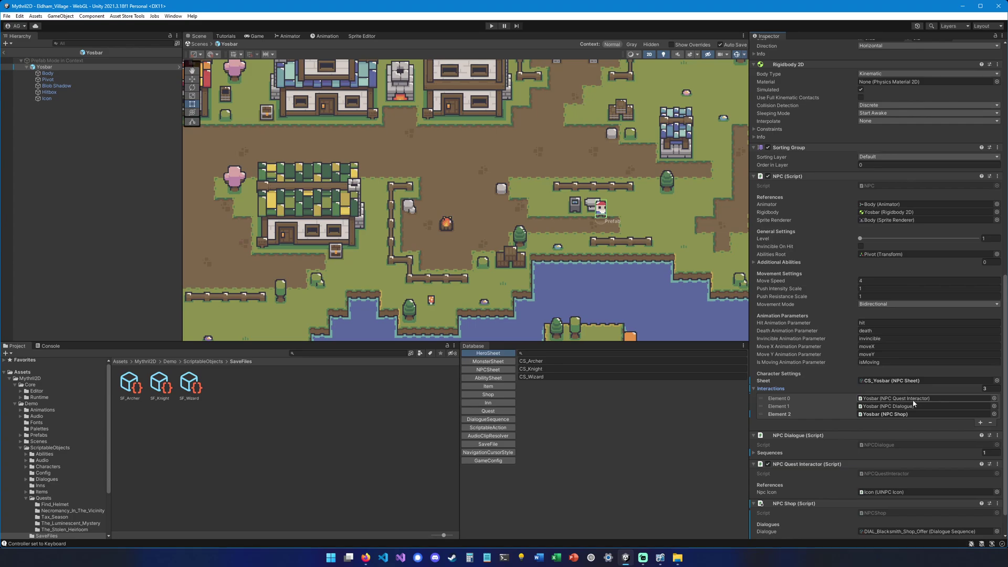
{"action": "scroll", "coordinate": [825, 395], "scroll_direction": "down", "scroll_amount": 1}
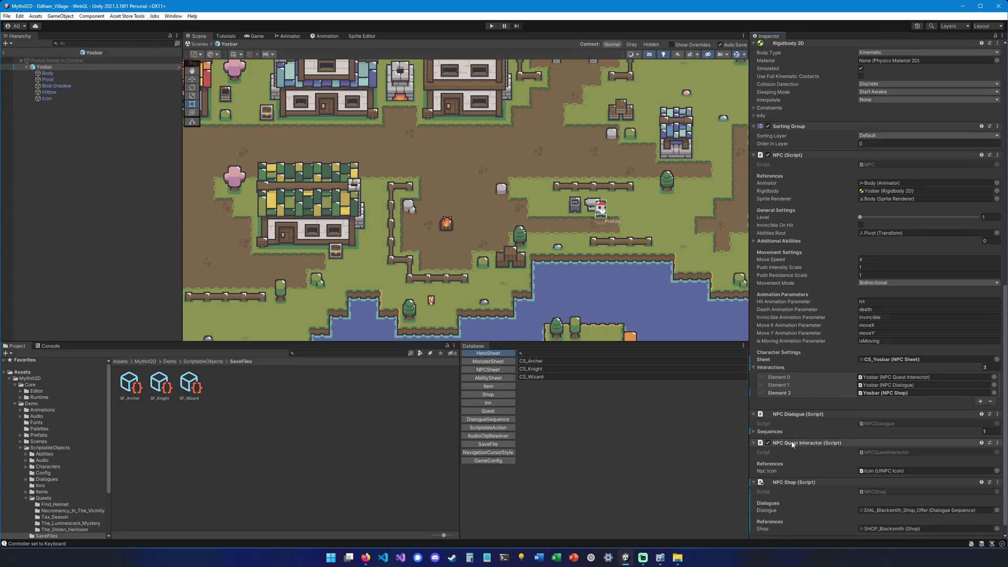